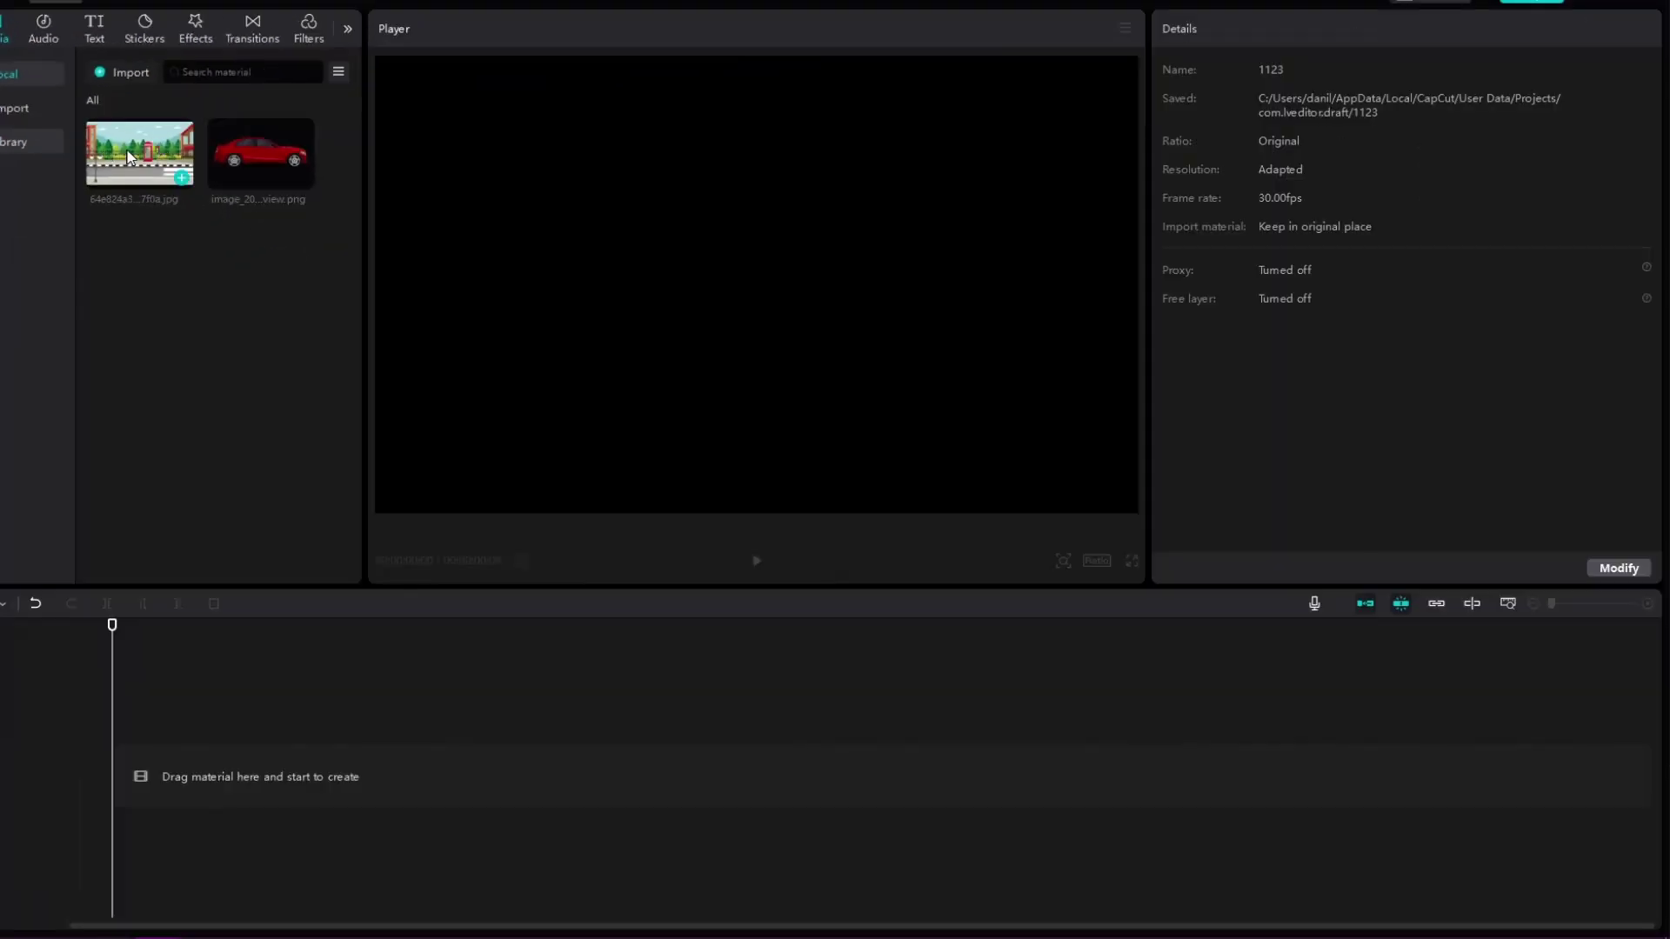
# Step: Add the street background image to the timeline, position it at X -960, Y 273, and keyframe its position and size at the start
pyautogui.moveTo(127, 157); pyautogui.dragTo(160, 773)
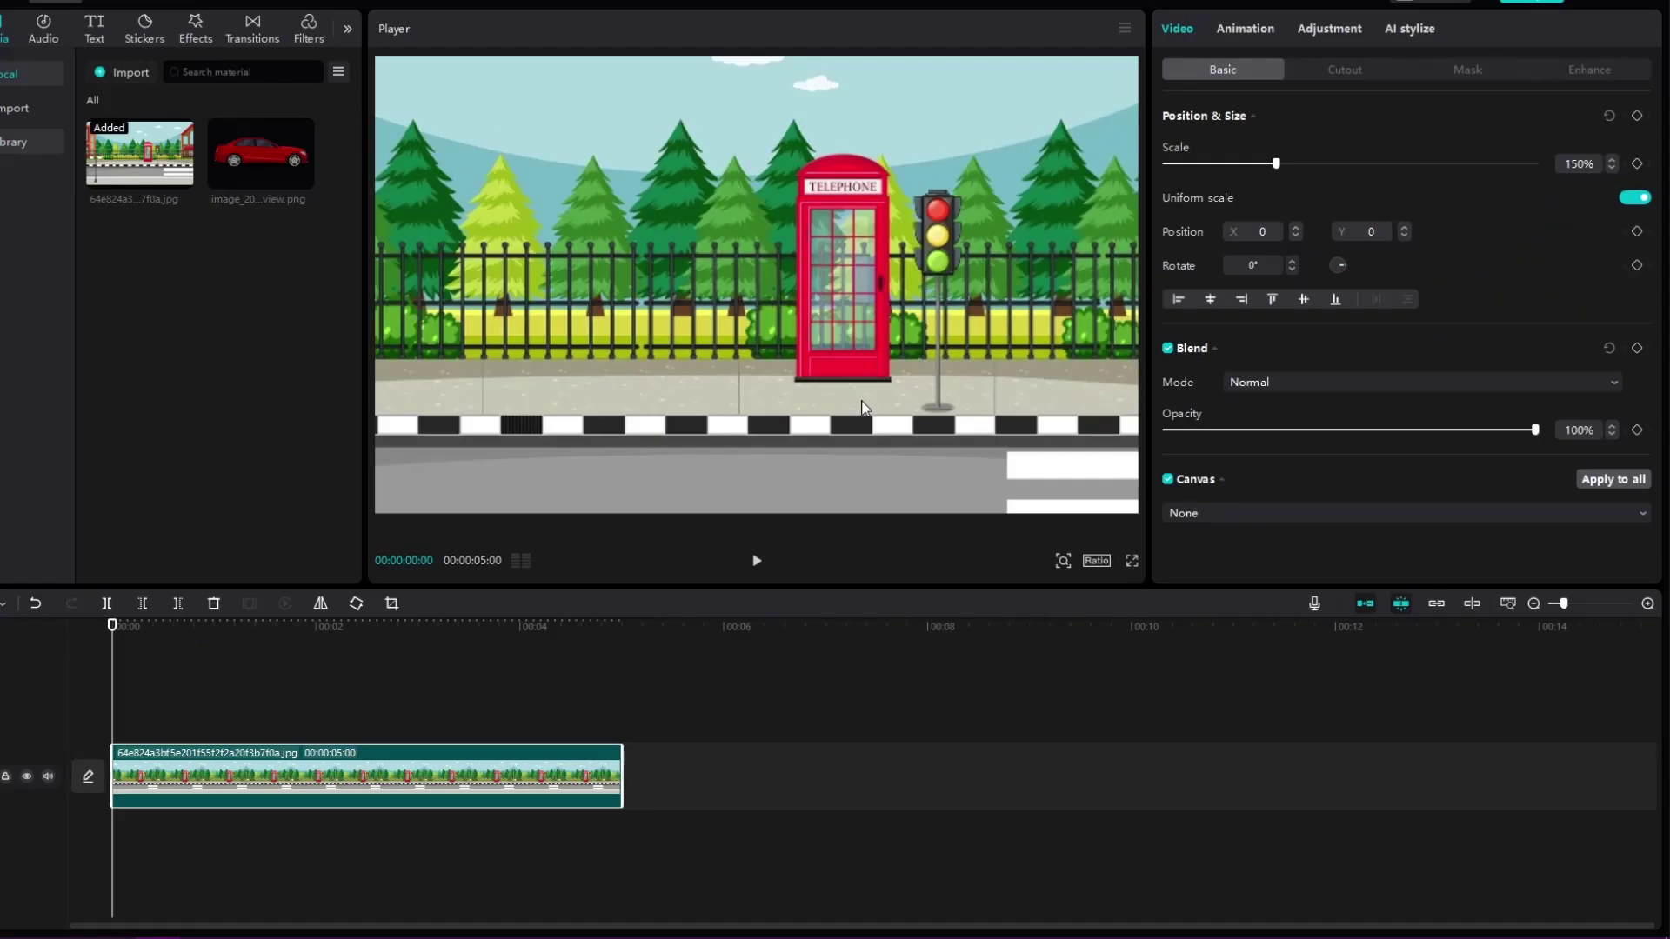
pyautogui.moveTo(859, 400); pyautogui.dragTo(744, 353)
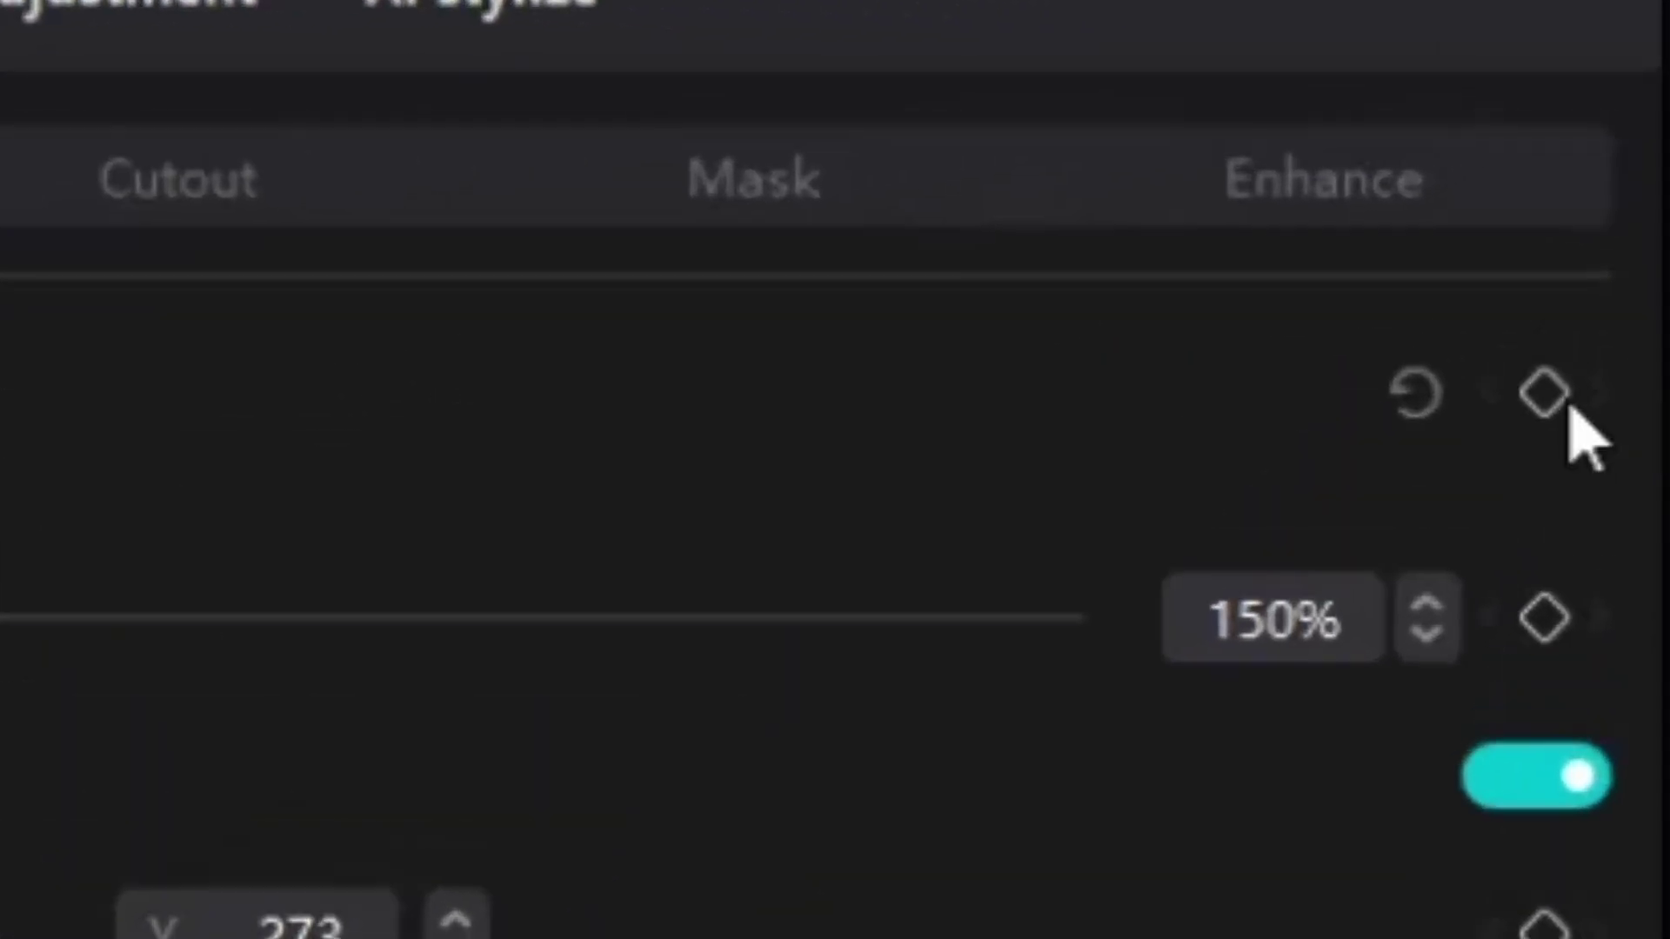
pyautogui.click(1544, 394)
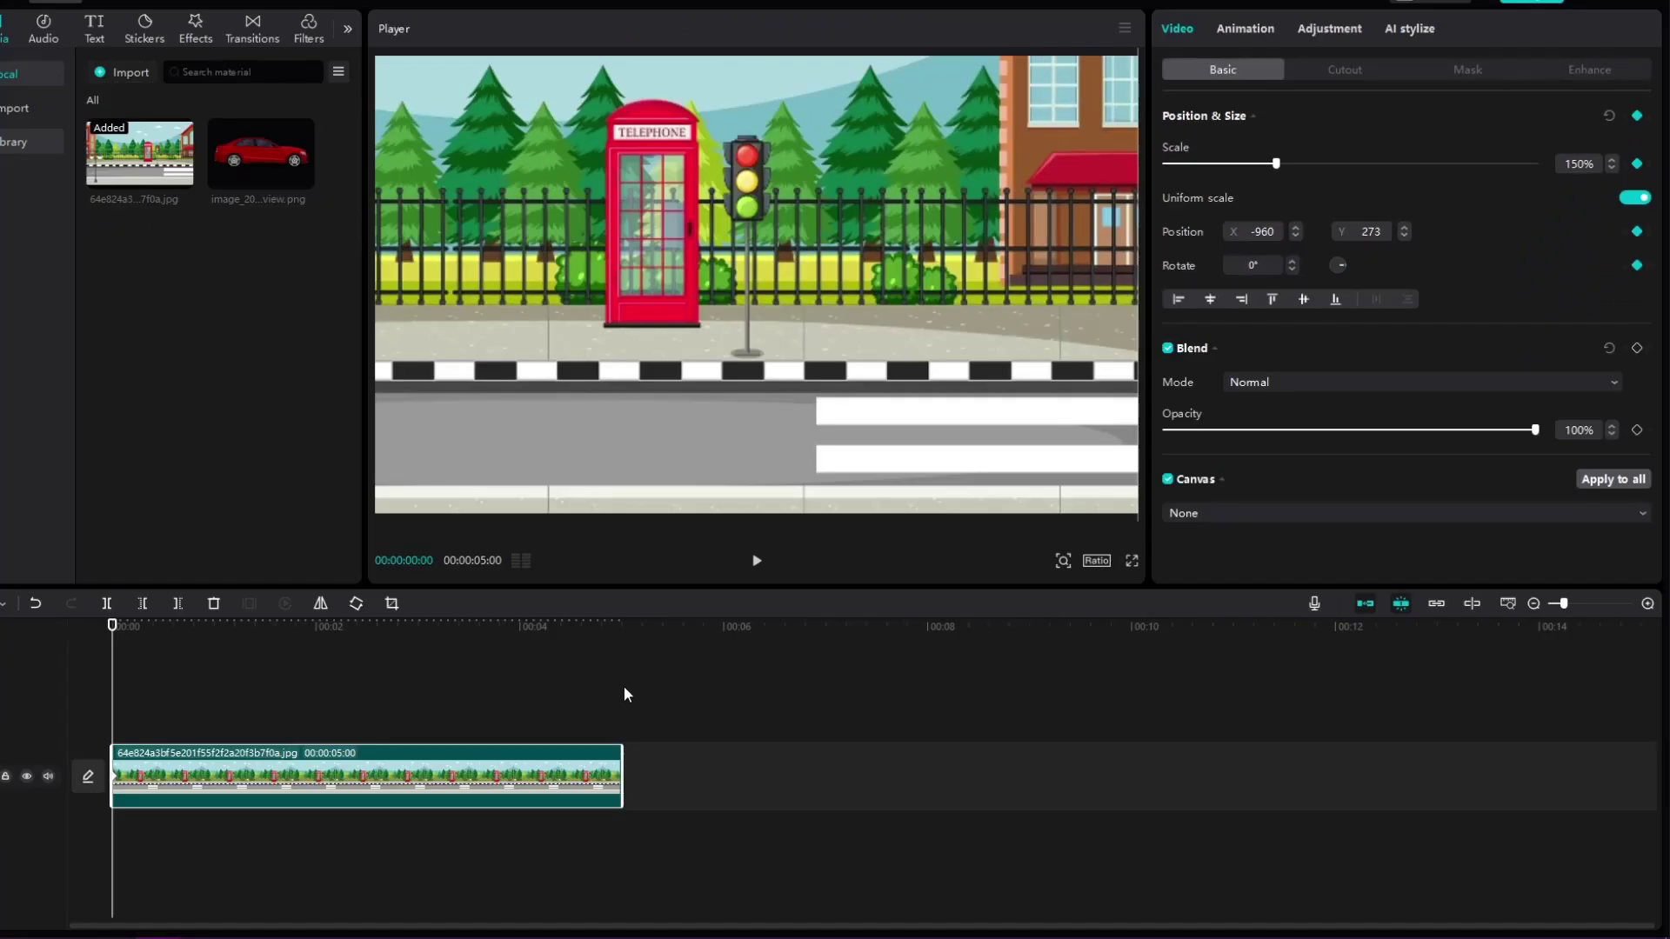
# Step: Keyframe the background shifted sideways to the right at 00:00:04:29 so the street scrolls, and preview the movement
pyautogui.click(623, 693)
pyautogui.click(619, 774)
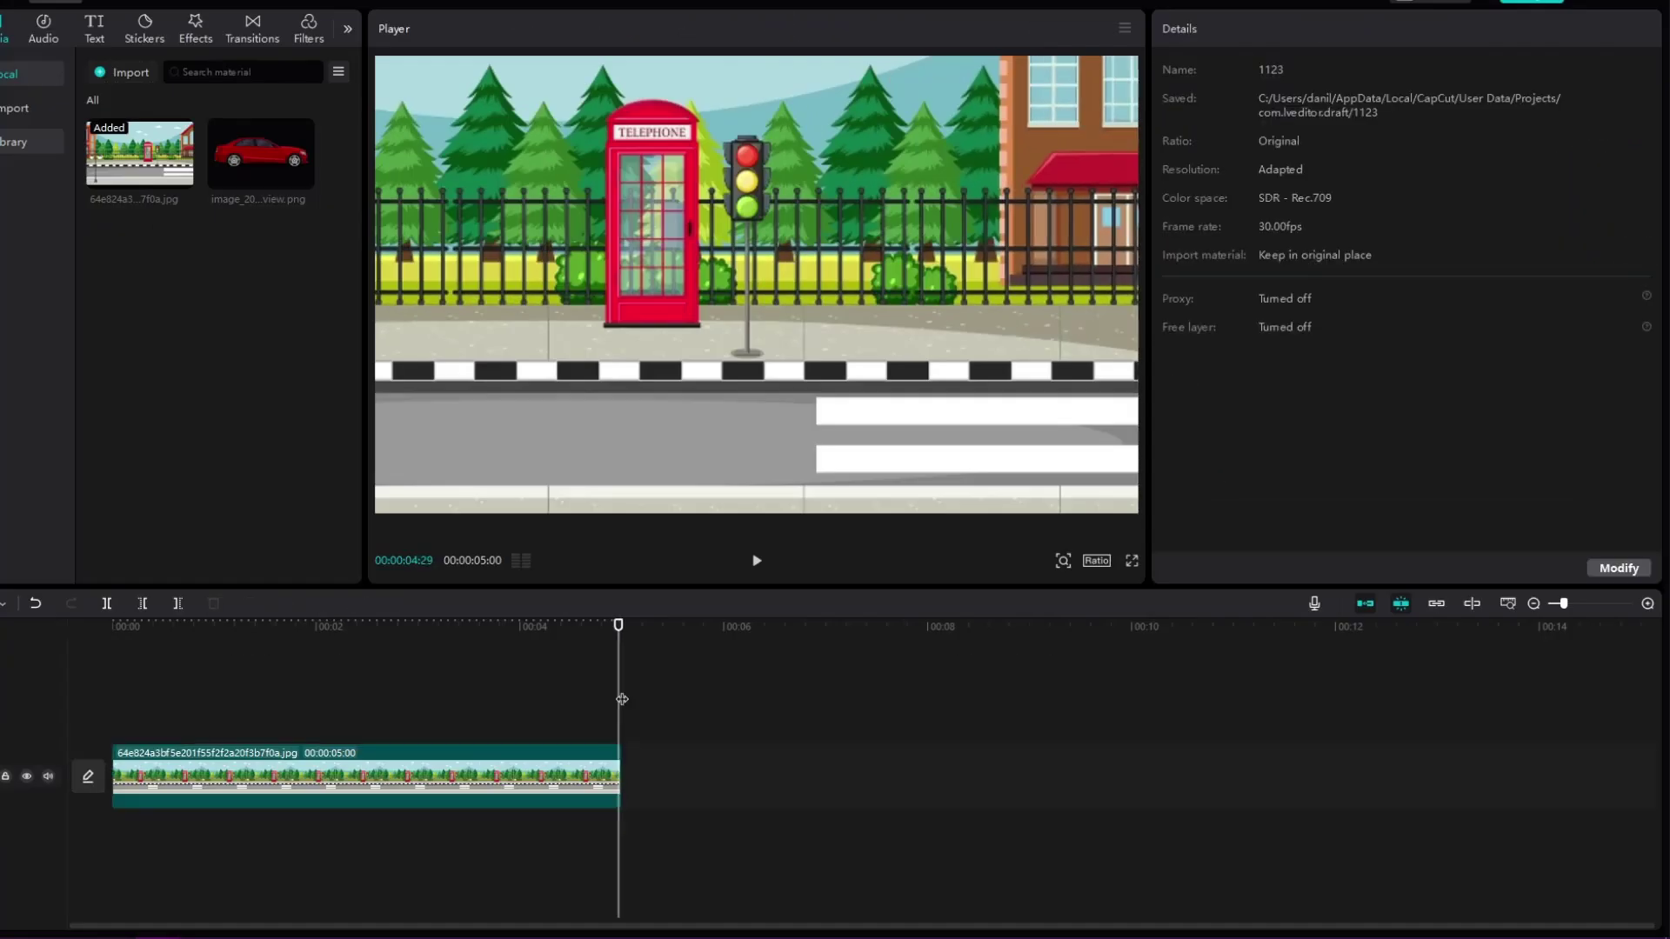
pyautogui.moveTo(631, 457); pyautogui.dragTo(875, 411)
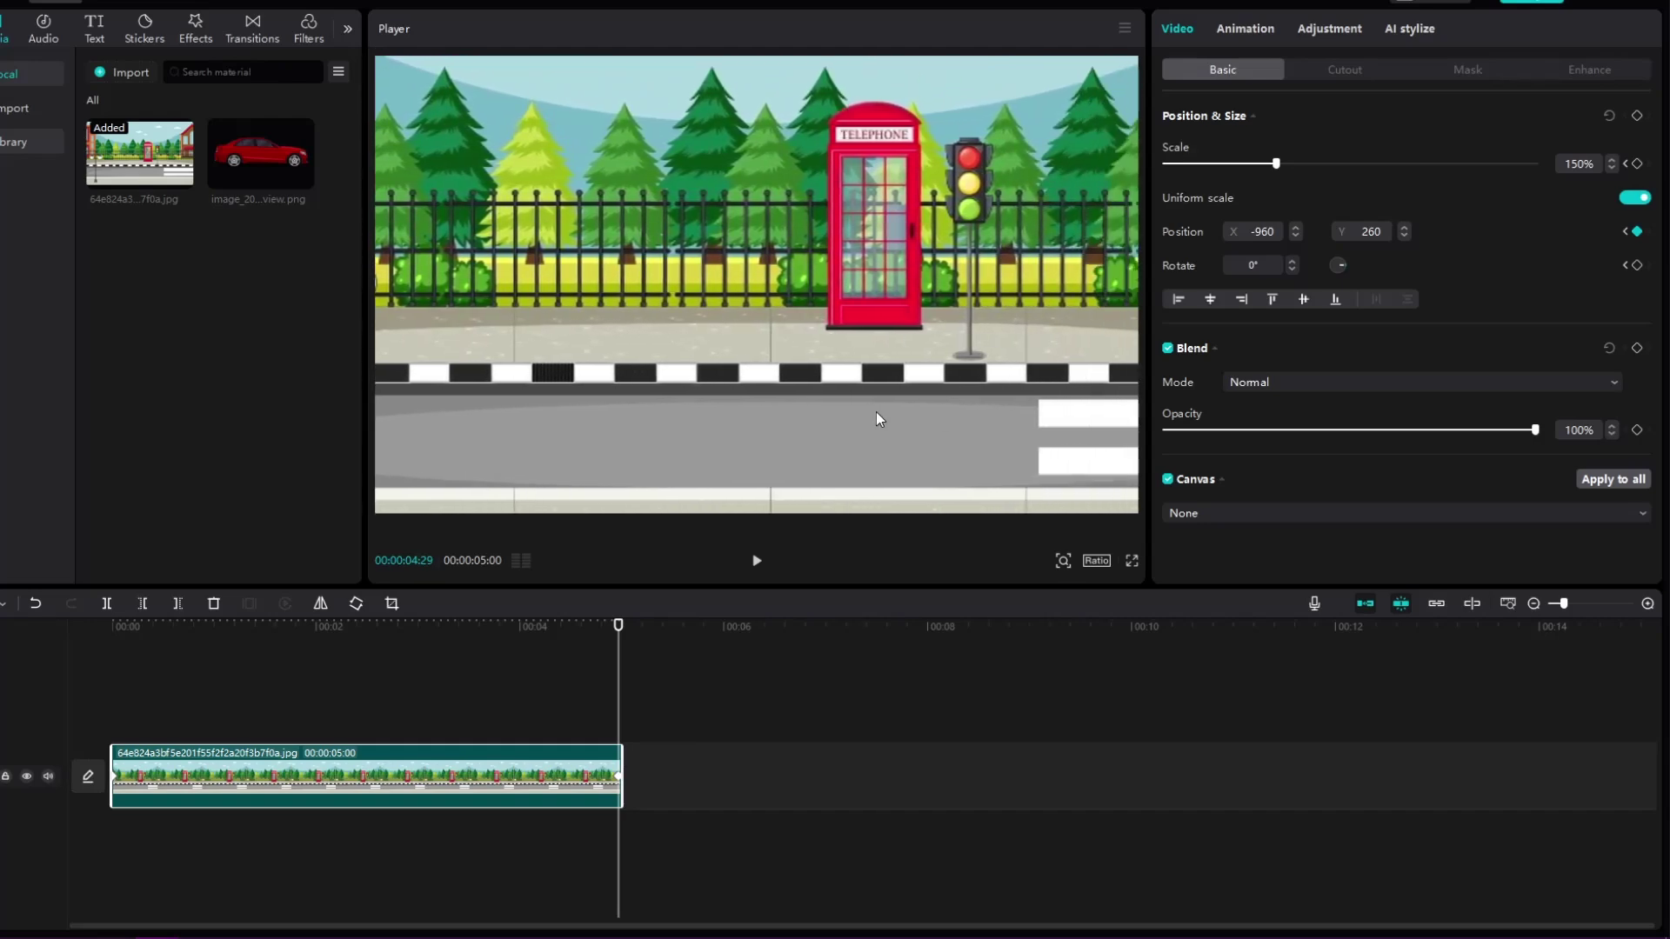
pyautogui.moveTo(619, 664); pyautogui.dragTo(111, 645)
pyautogui.click(756, 562)
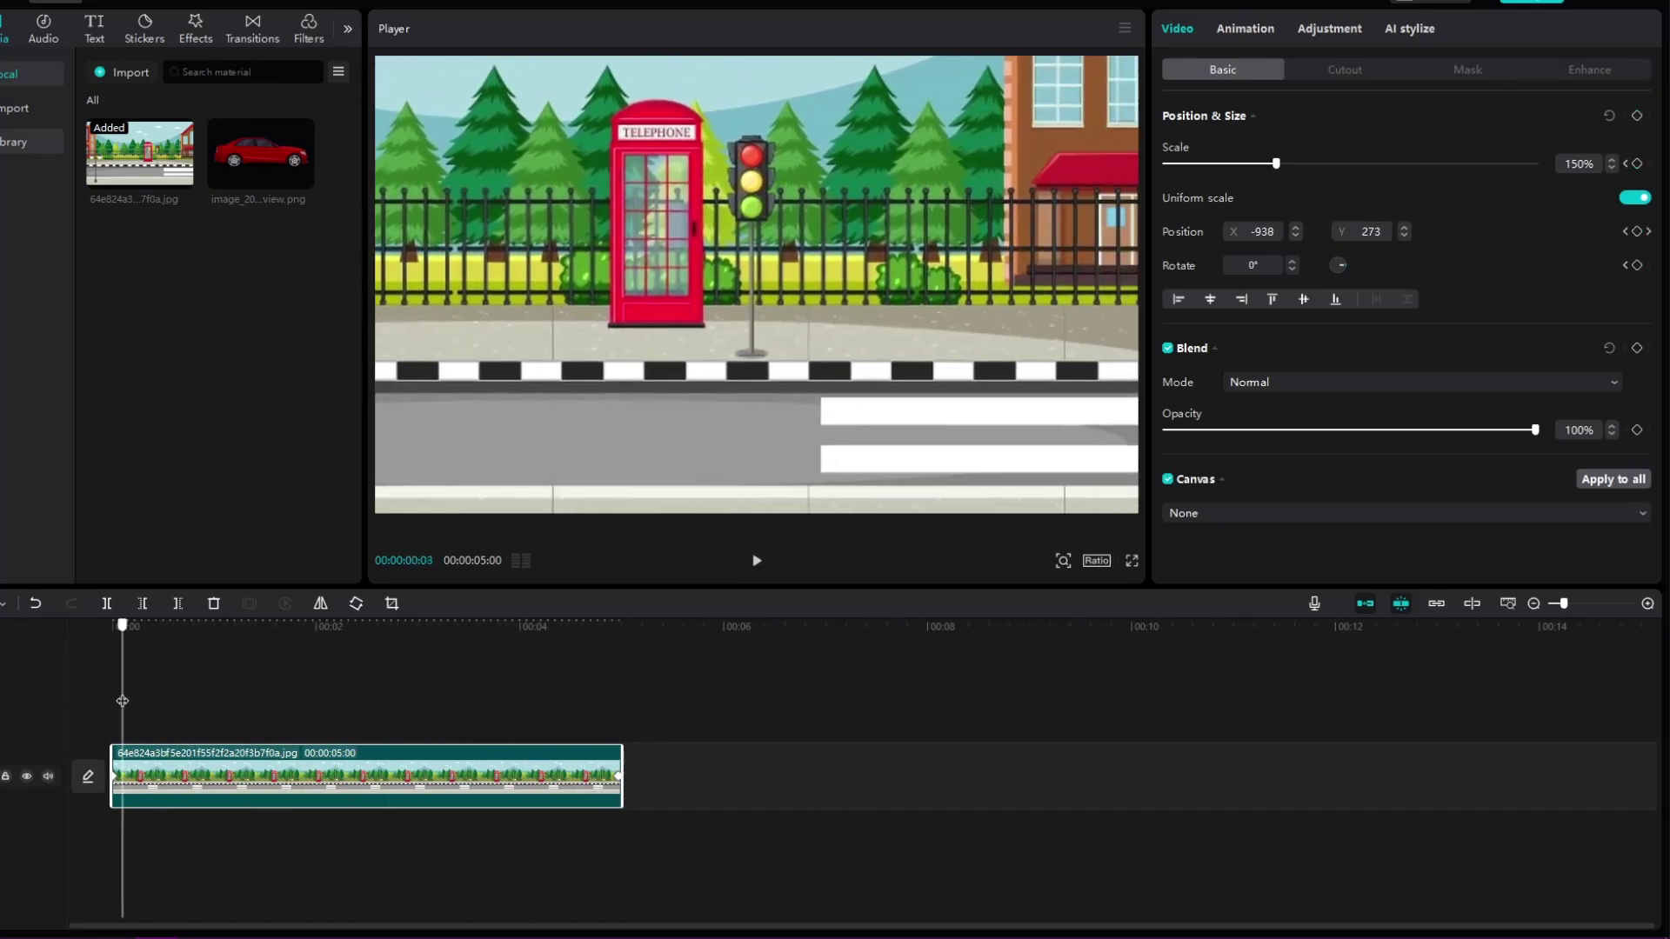
# Step: Add the red car image on a track above the background and extend both clips to 6:01
pyautogui.moveTo(257, 191); pyautogui.dragTo(160, 687)
pyautogui.click(613, 774)
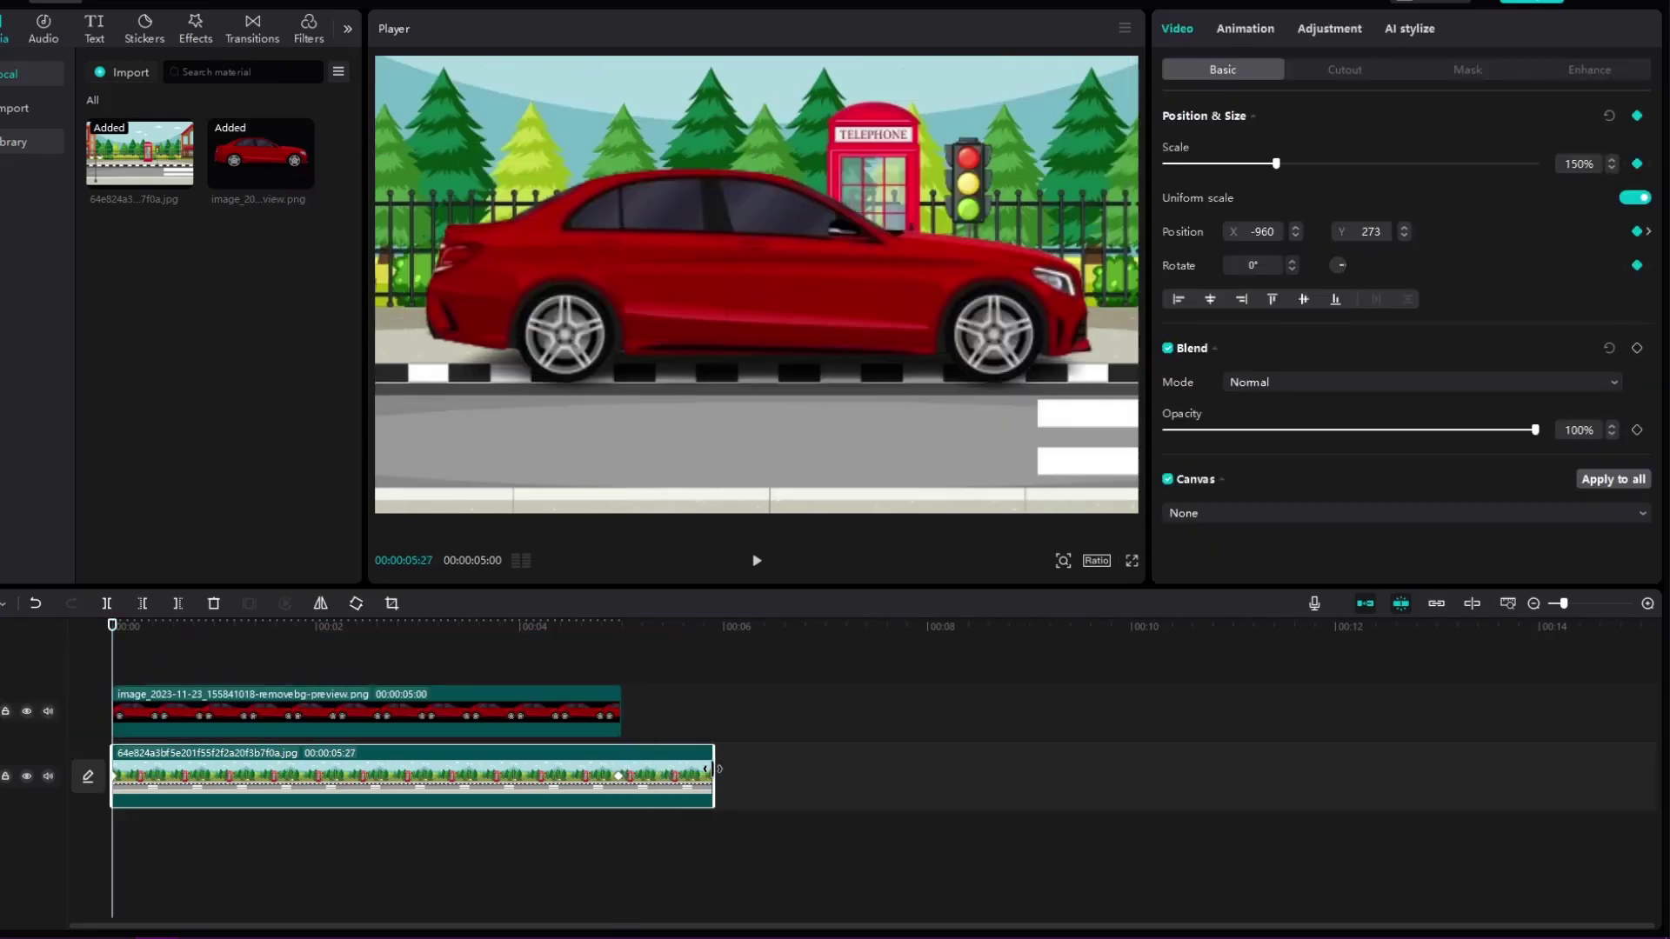
pyautogui.moveTo(619, 714); pyautogui.dragTo(728, 714)
# Step: Scale the car to 62%, place it on the road at X -139, Y -421, and mirror it horizontally
pyautogui.moveTo(621, 371); pyautogui.dragTo(610, 360)
pyautogui.moveTo(527, 440); pyautogui.dragTo(493, 451)
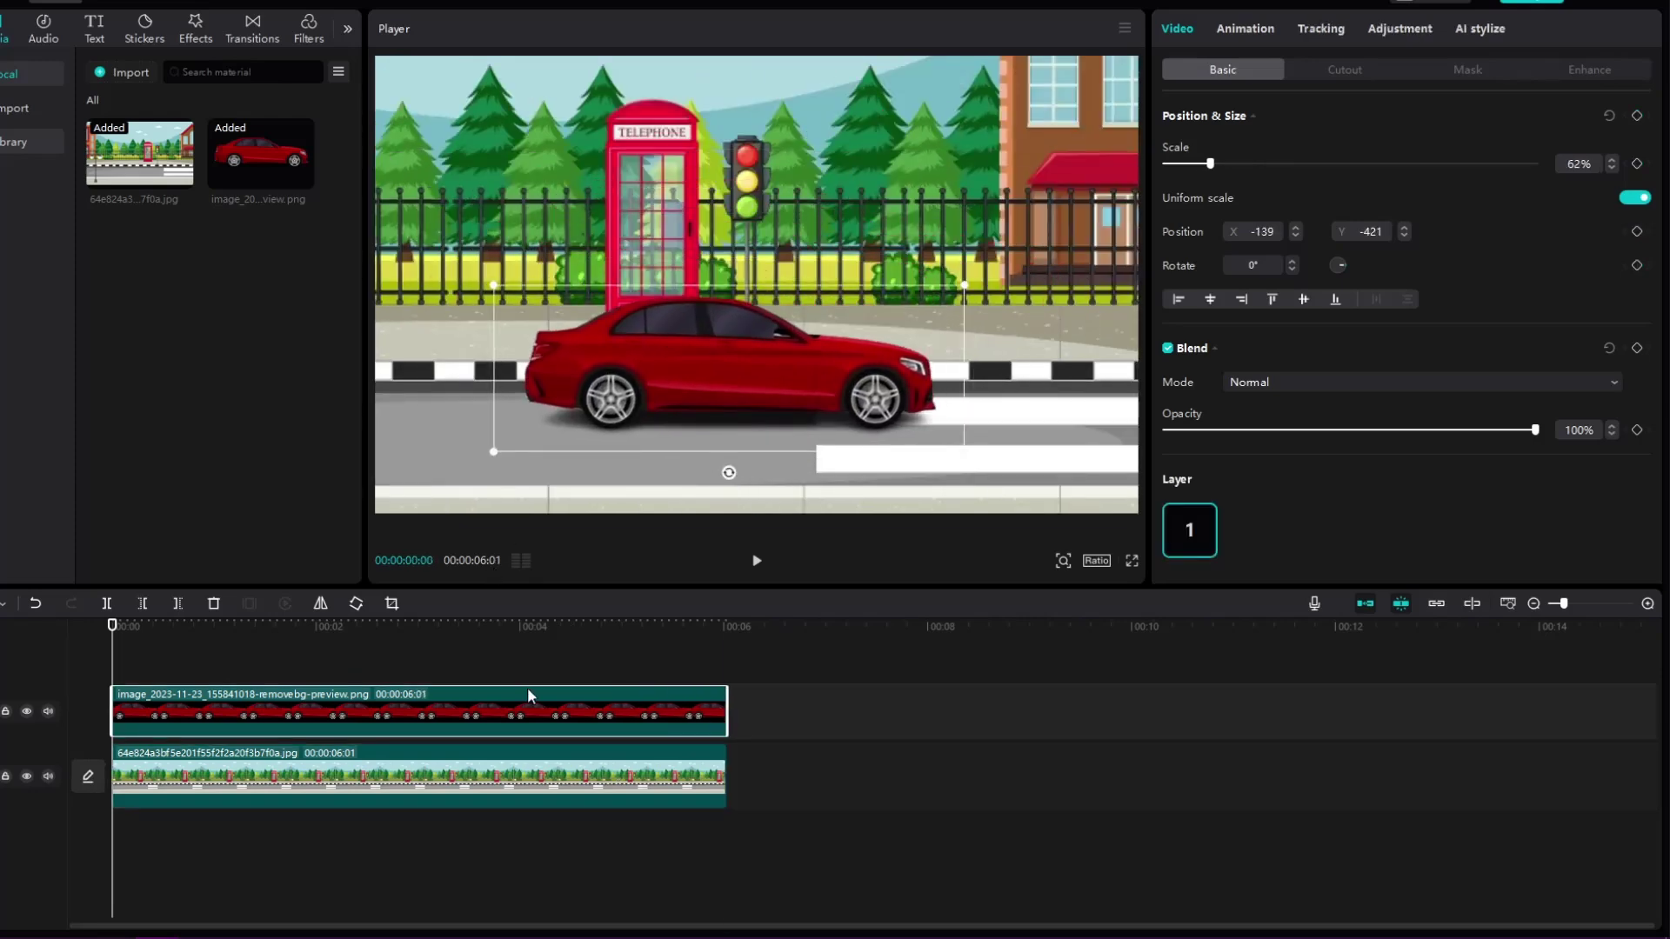
pyautogui.rightClick(545, 708)
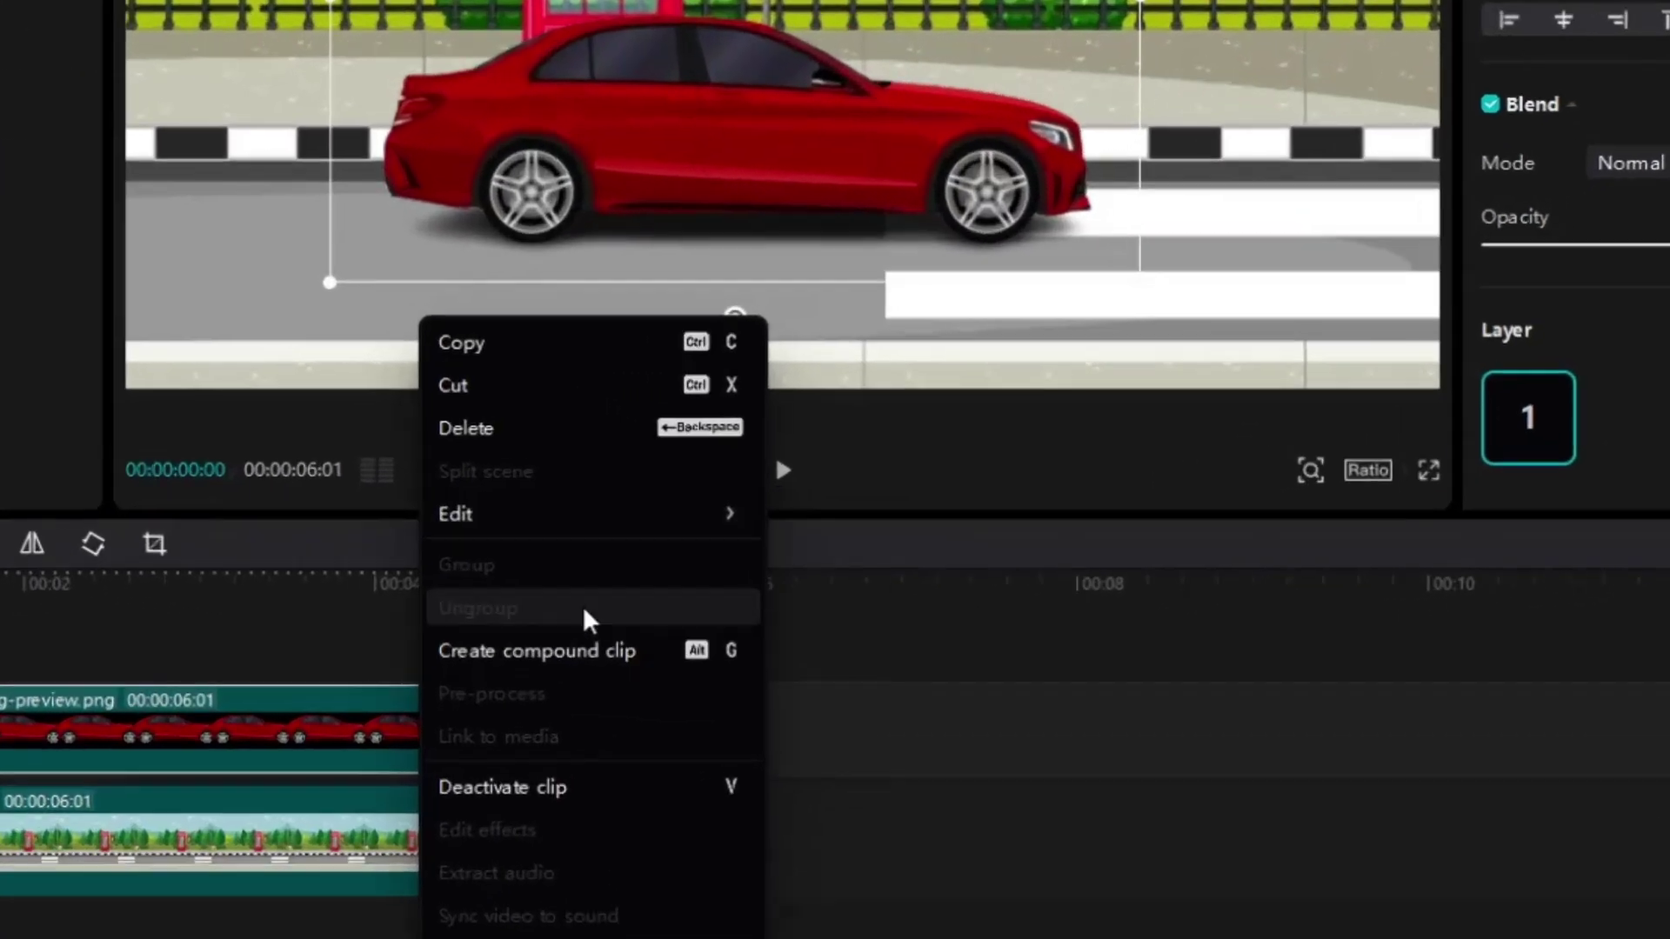
pyautogui.moveTo(585, 515)
pyautogui.click(858, 597)
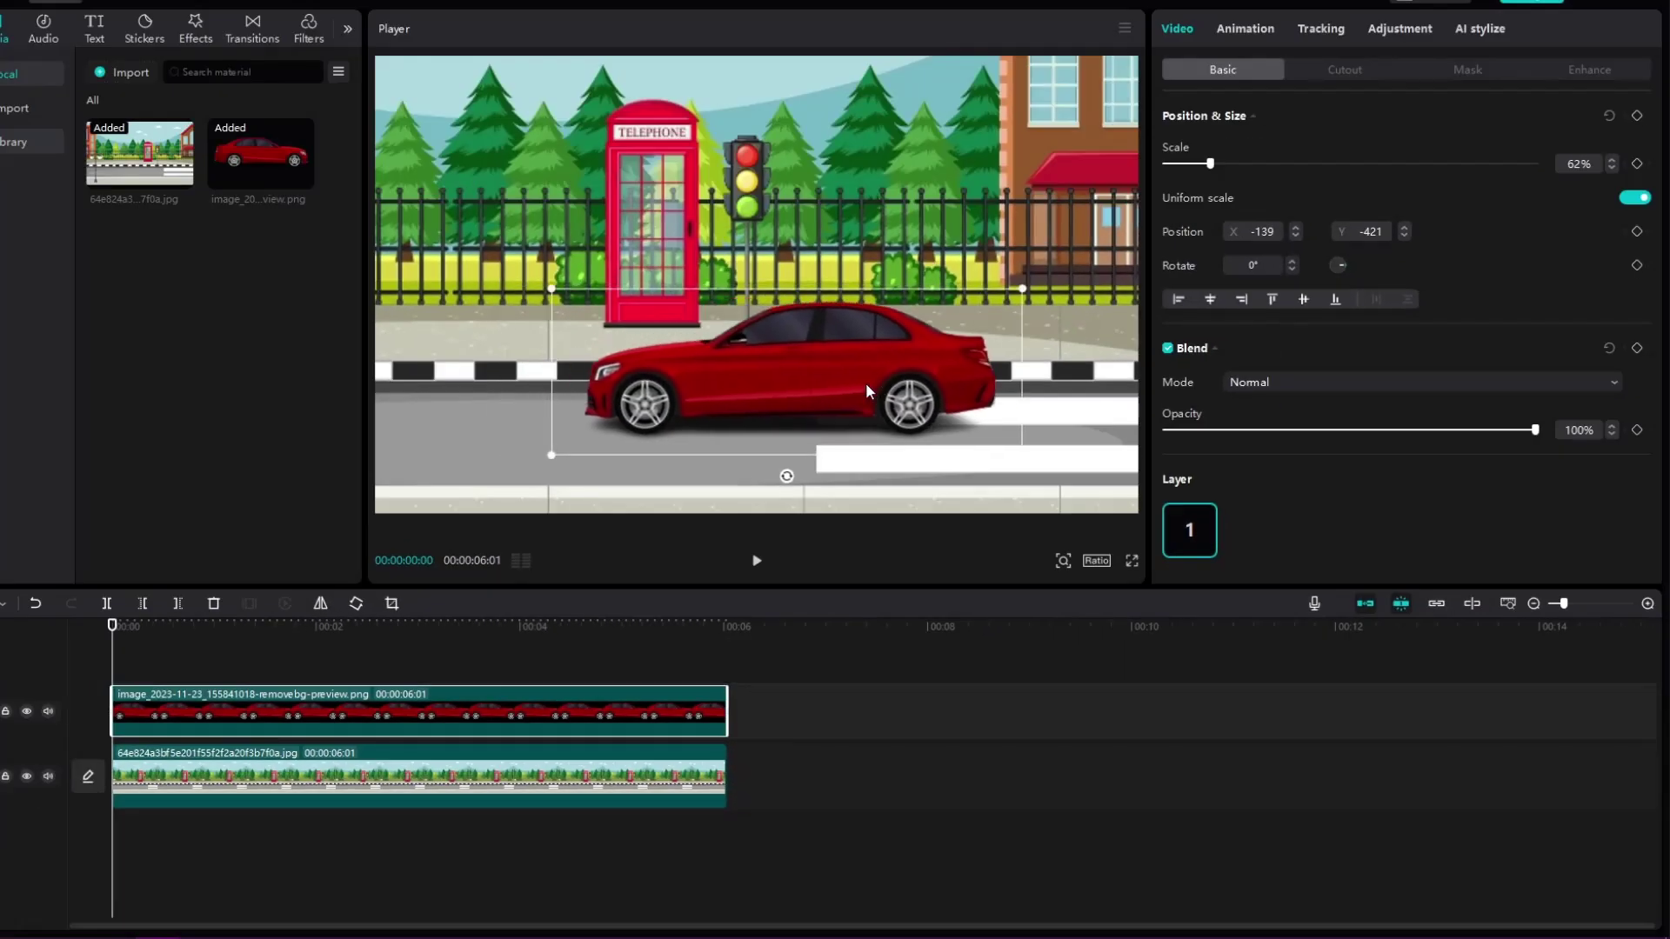
# Step: Keyframe the car driving across the frame from X 2872 at the start to X -2917 at the end, Y -443, and preview it
pyautogui.moveTo(864, 382); pyautogui.dragTo(1345, 374)
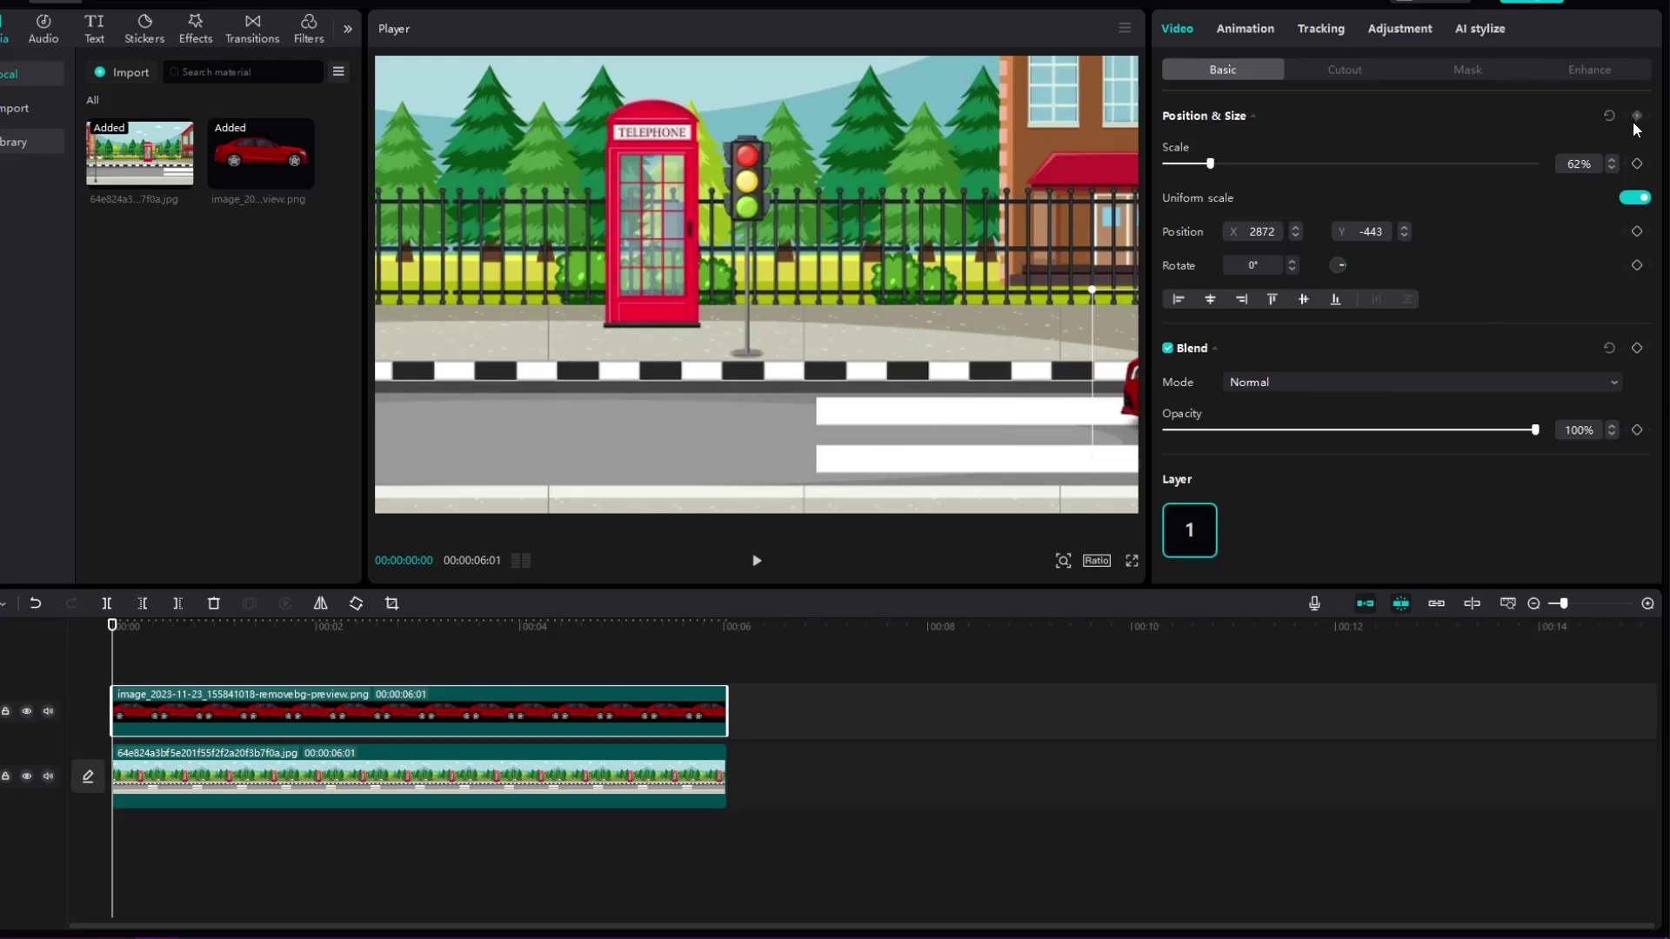
pyautogui.moveTo(112, 665); pyautogui.dragTo(724, 665)
pyautogui.moveTo(1126, 405); pyautogui.dragTo(1091, 403)
pyautogui.hotkey('ctrl', 'z')
pyautogui.click(115, 628)
pyautogui.click(753, 561)
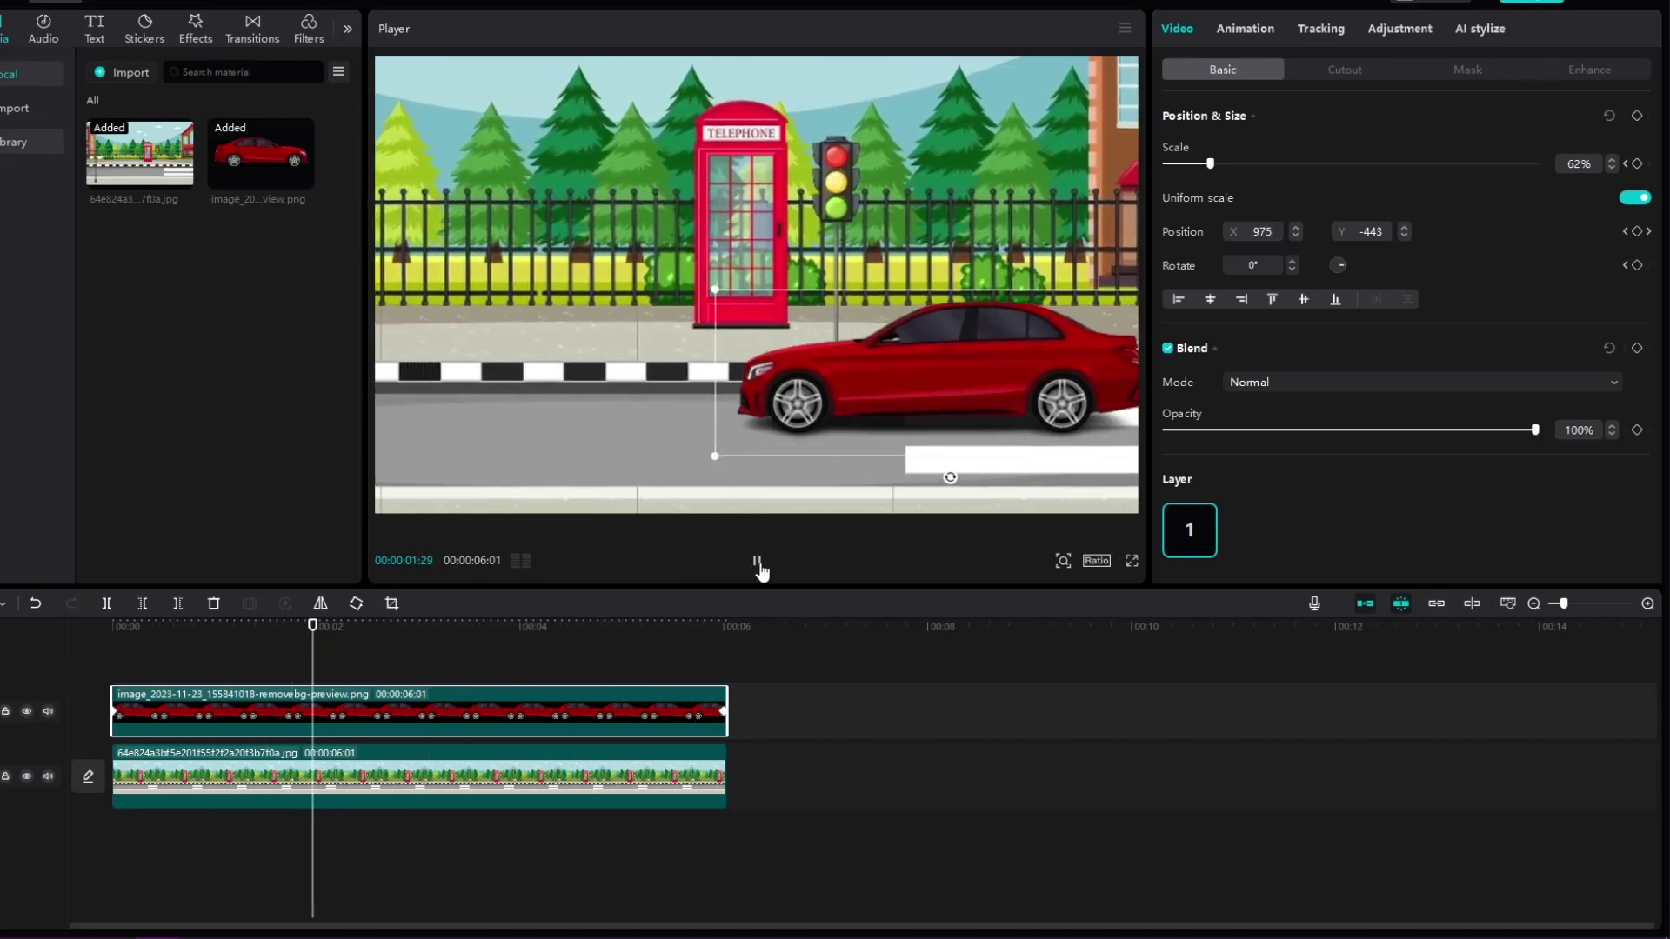
pyautogui.click(753, 561)
# Step: Remove the car's movement keyframes and bring it back onto the road at X 0, Y -466
pyautogui.click(727, 725)
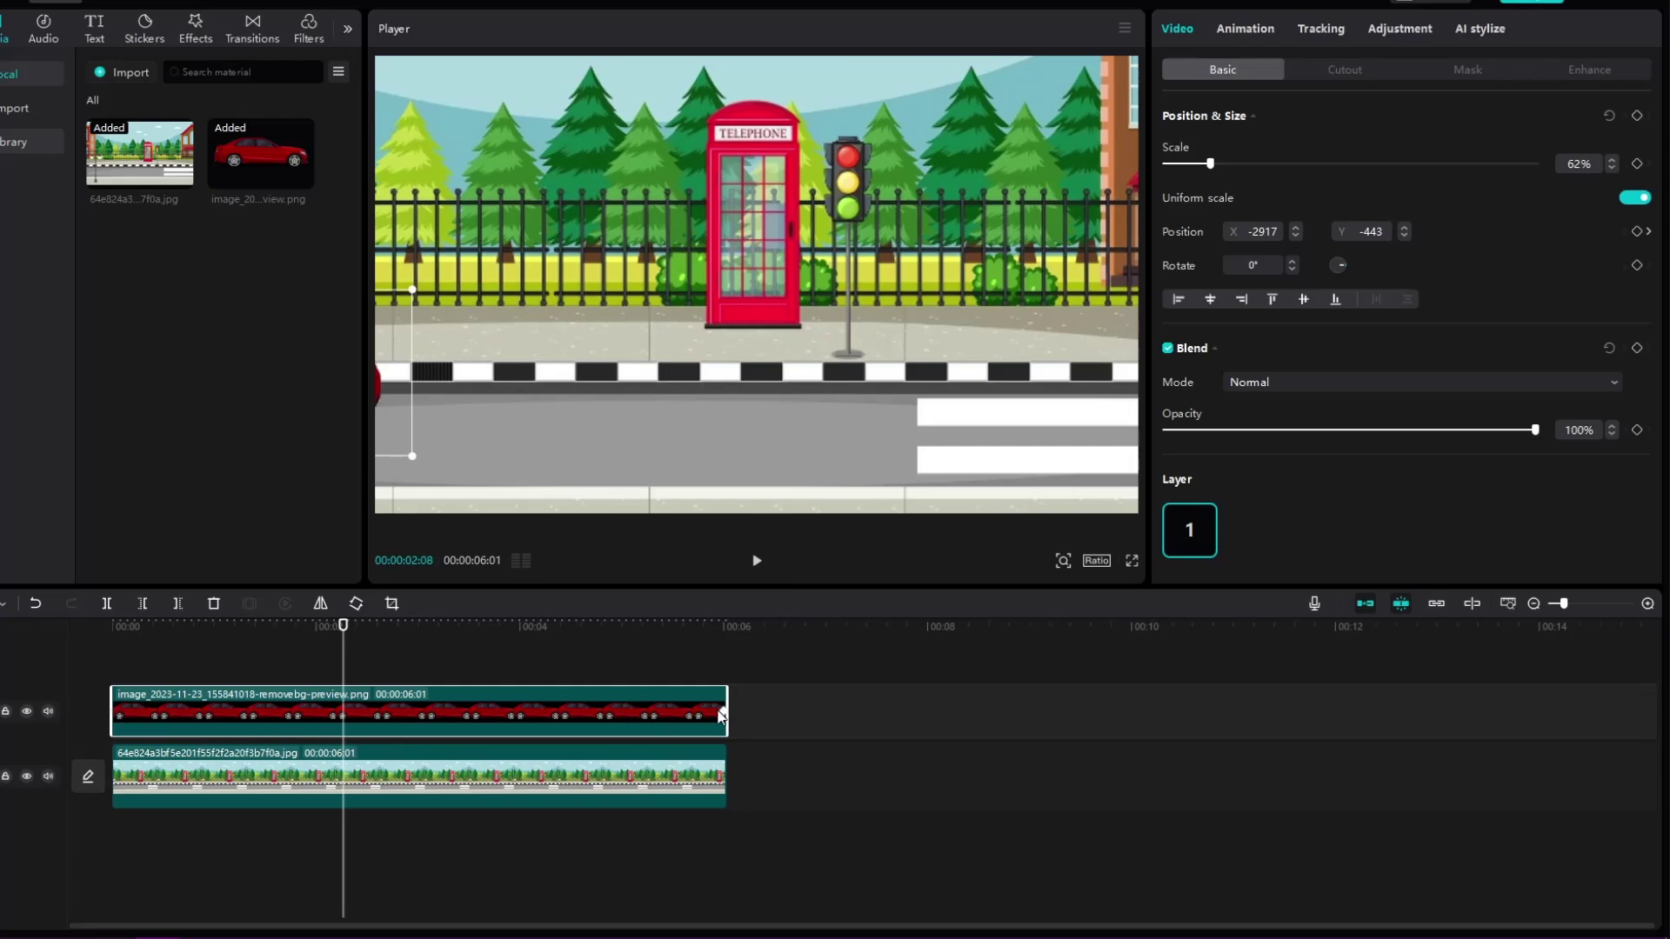
pyautogui.moveTo(396, 423); pyautogui.dragTo(970, 429)
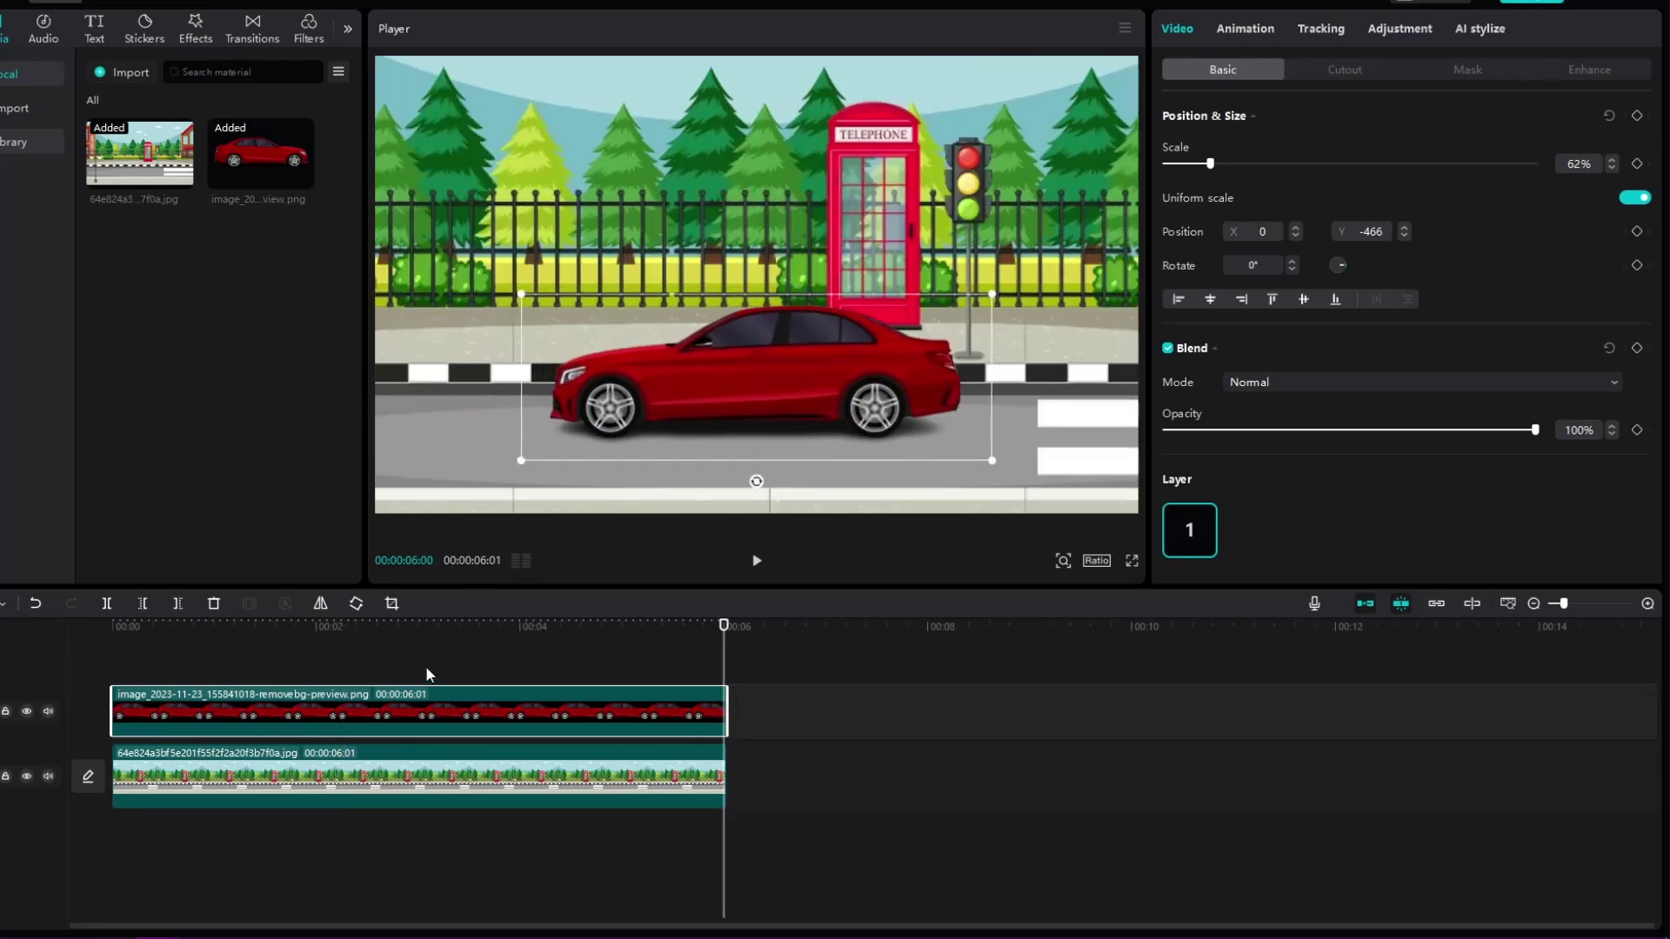
pyautogui.click(425, 675)
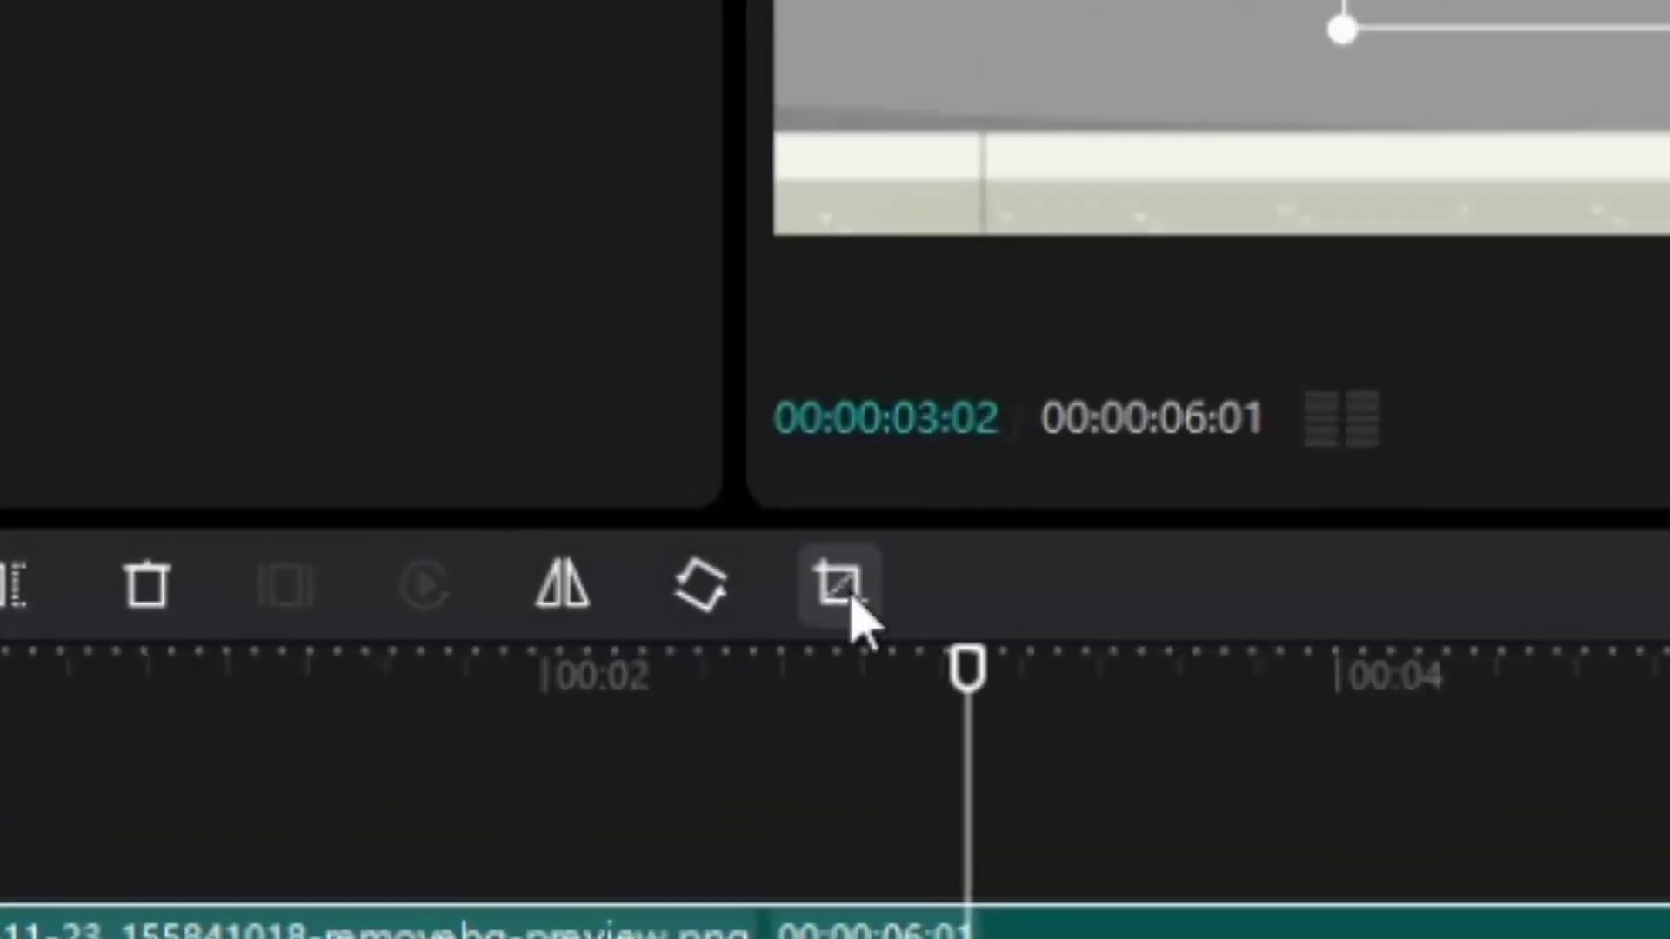
# Step: Crop the car clip down to a tight square around its rear wheel
pyautogui.click(391, 604)
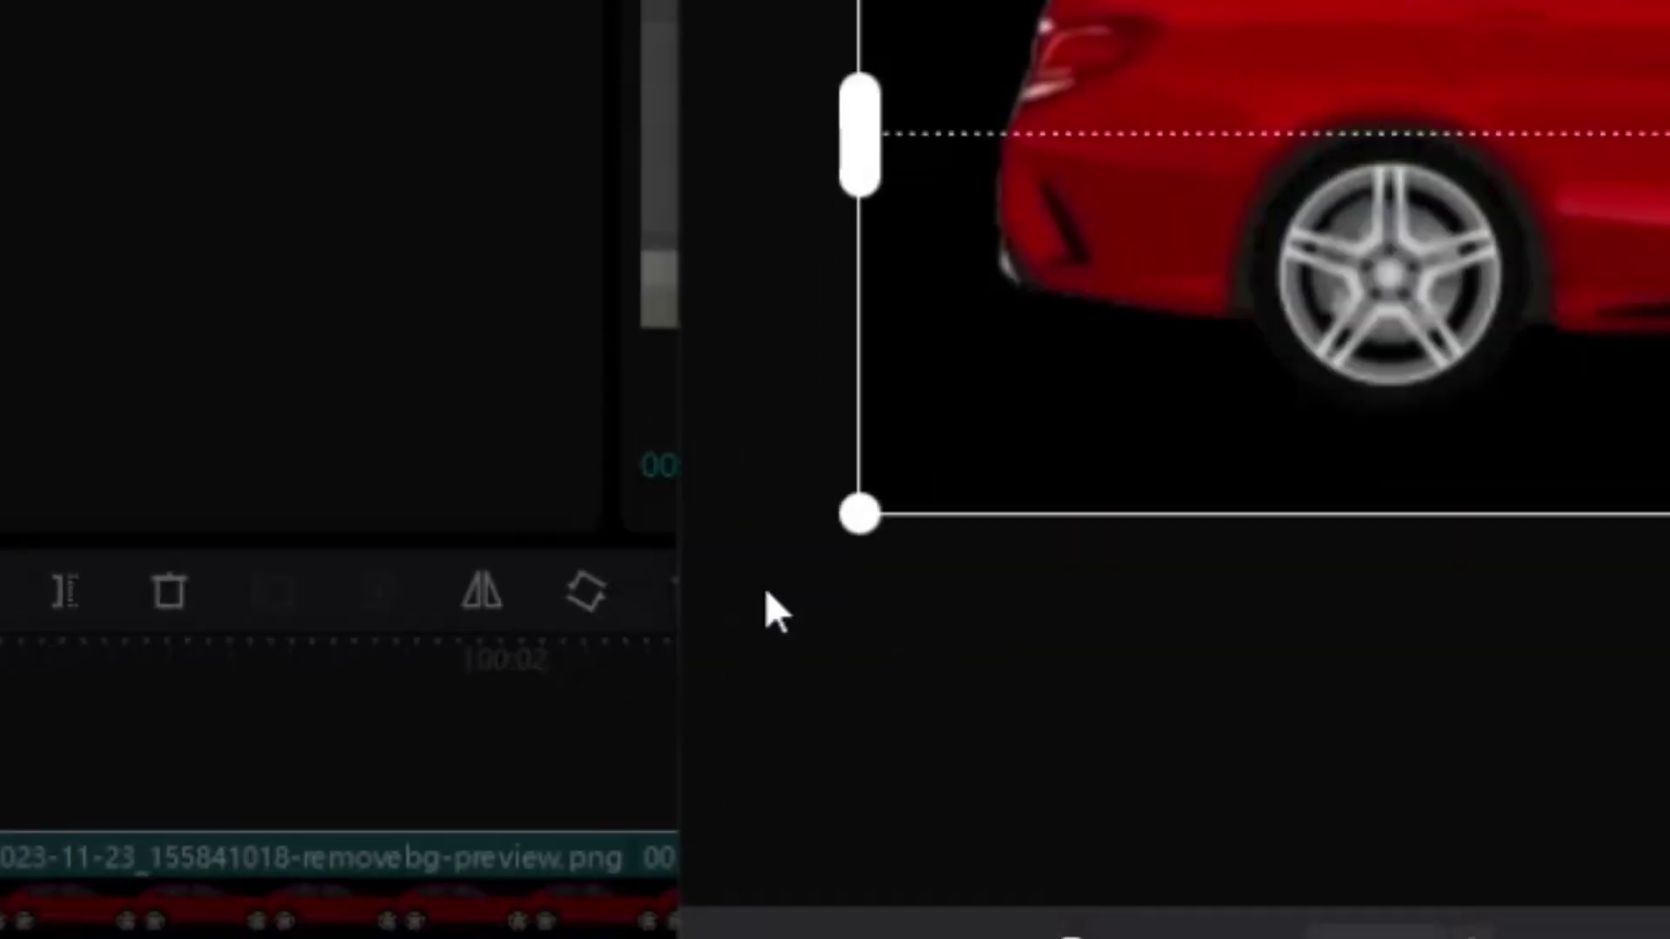
pyautogui.moveTo(1178, 576); pyautogui.dragTo(631, 501)
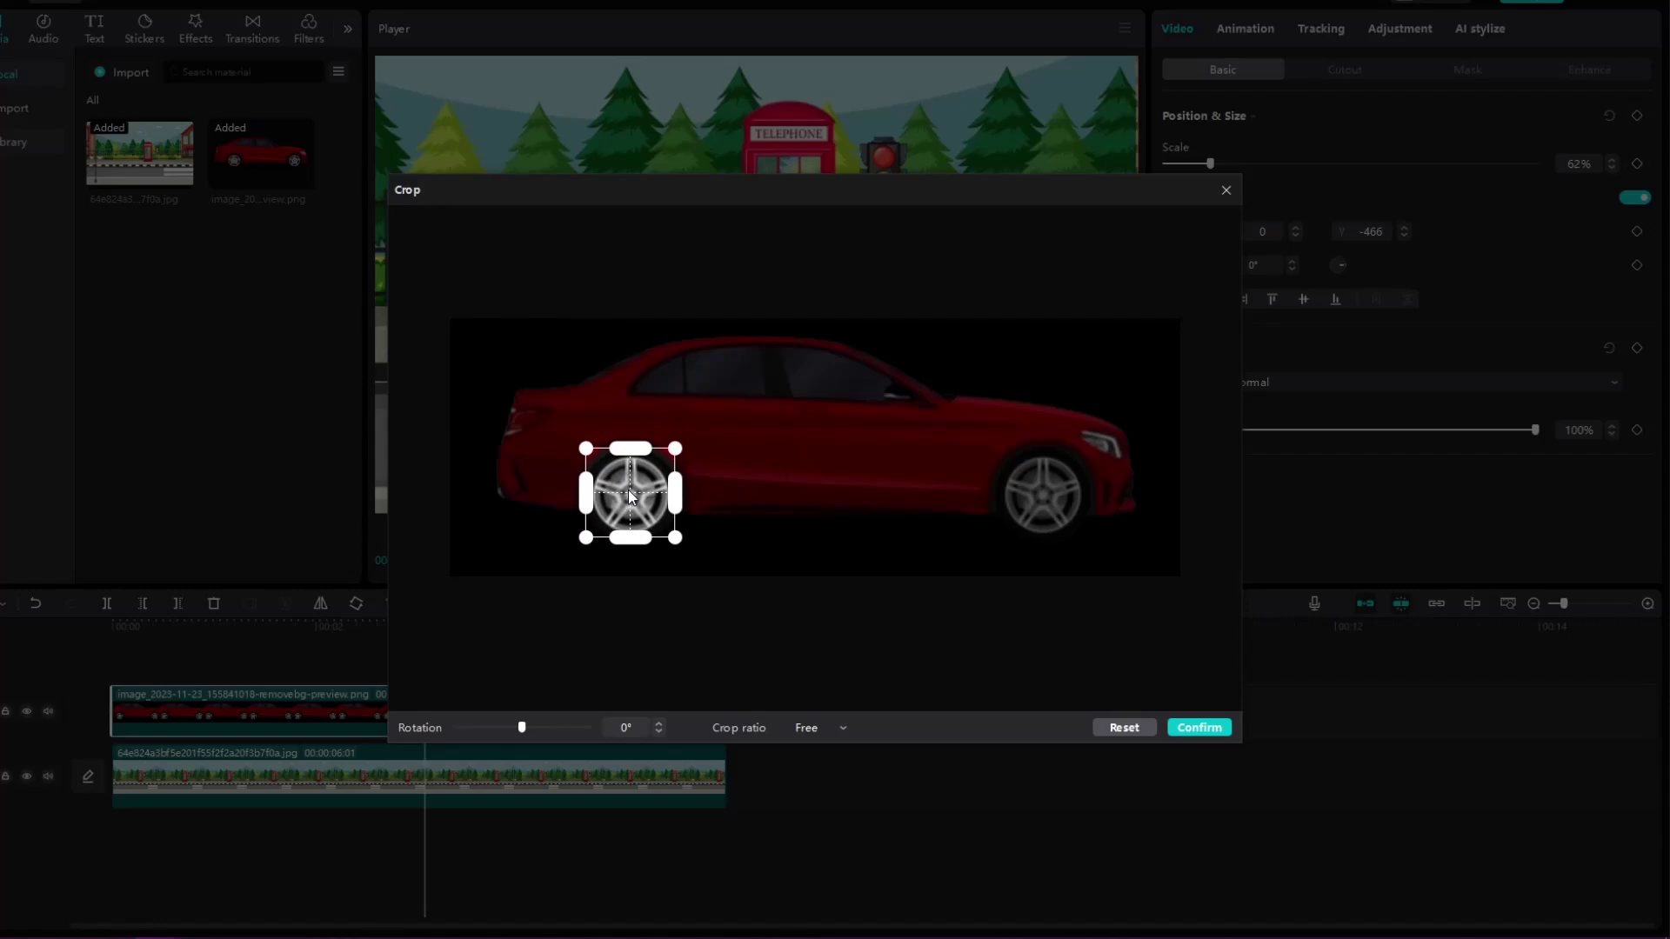
pyautogui.click(1199, 729)
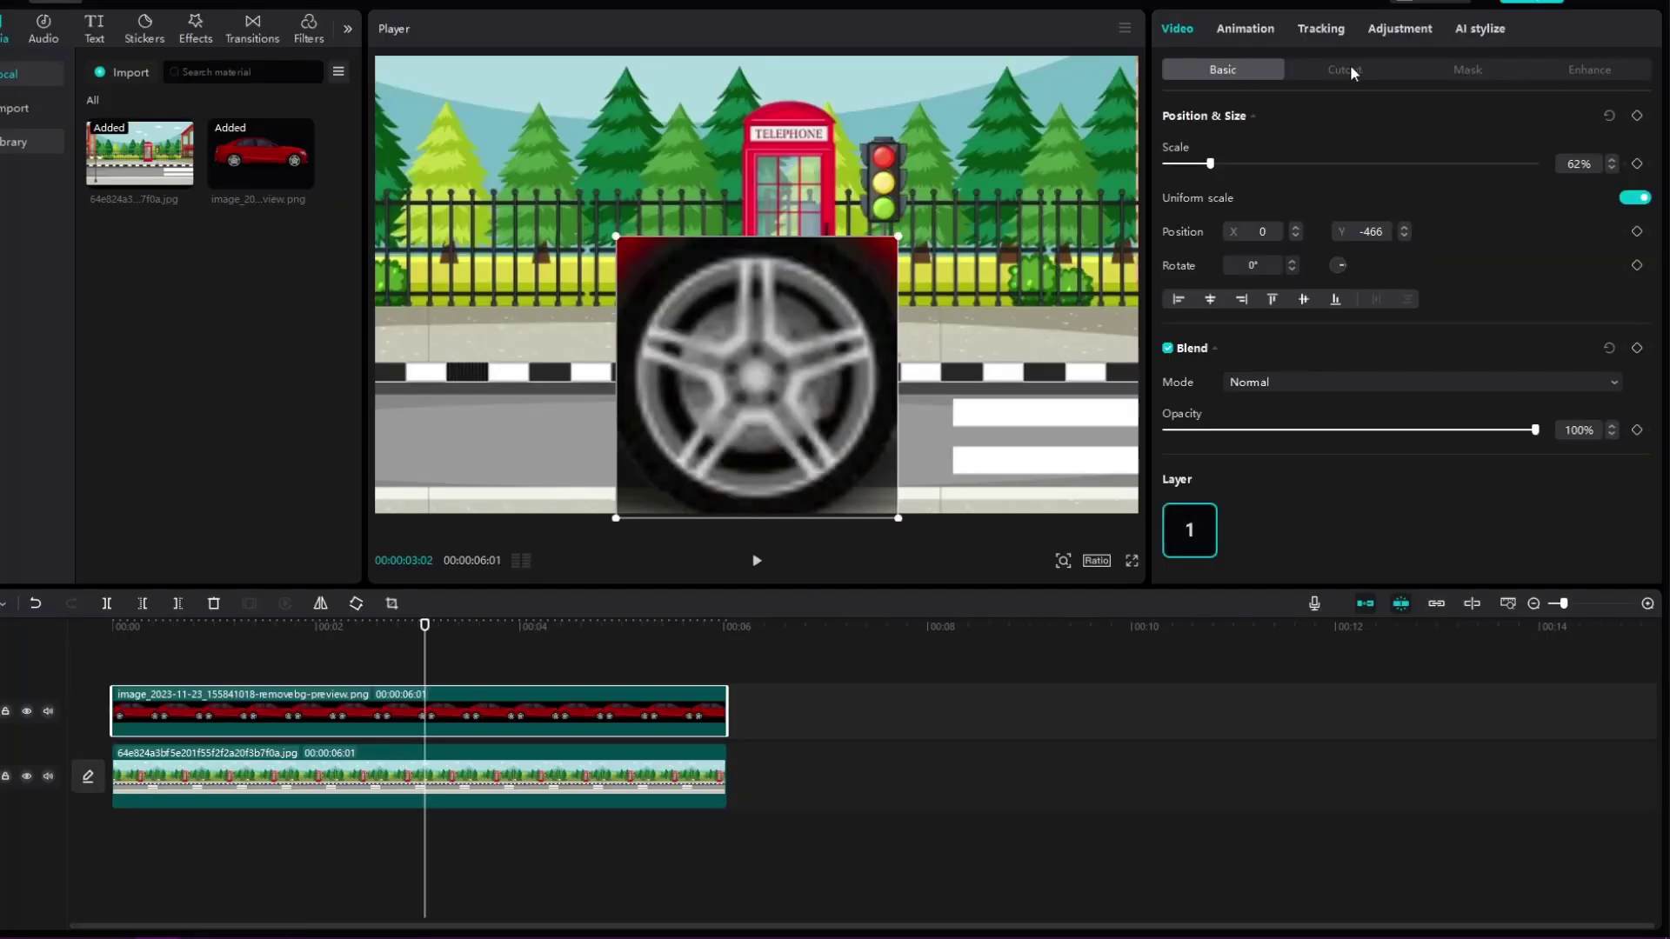
# Step: Apply a circle mask to the cropped wheel and enlarge it to size 42 by 42 to fit the rim
pyautogui.click(1456, 68)
pyautogui.click(1398, 165)
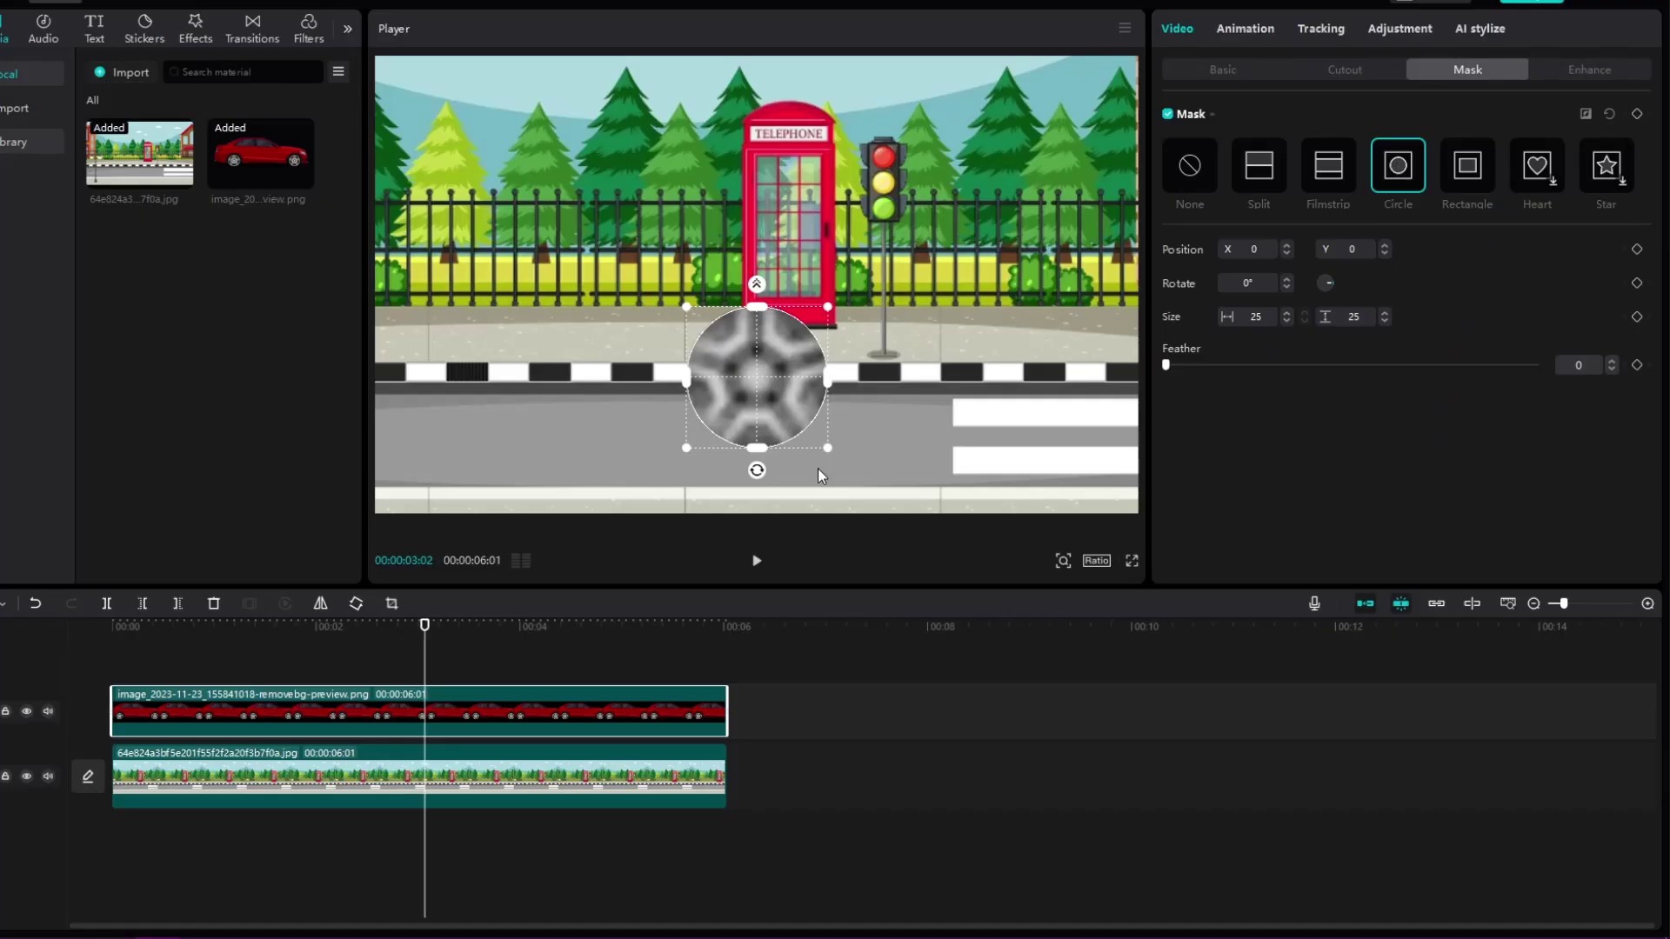
pyautogui.moveTo(825, 452); pyautogui.dragTo(873, 490)
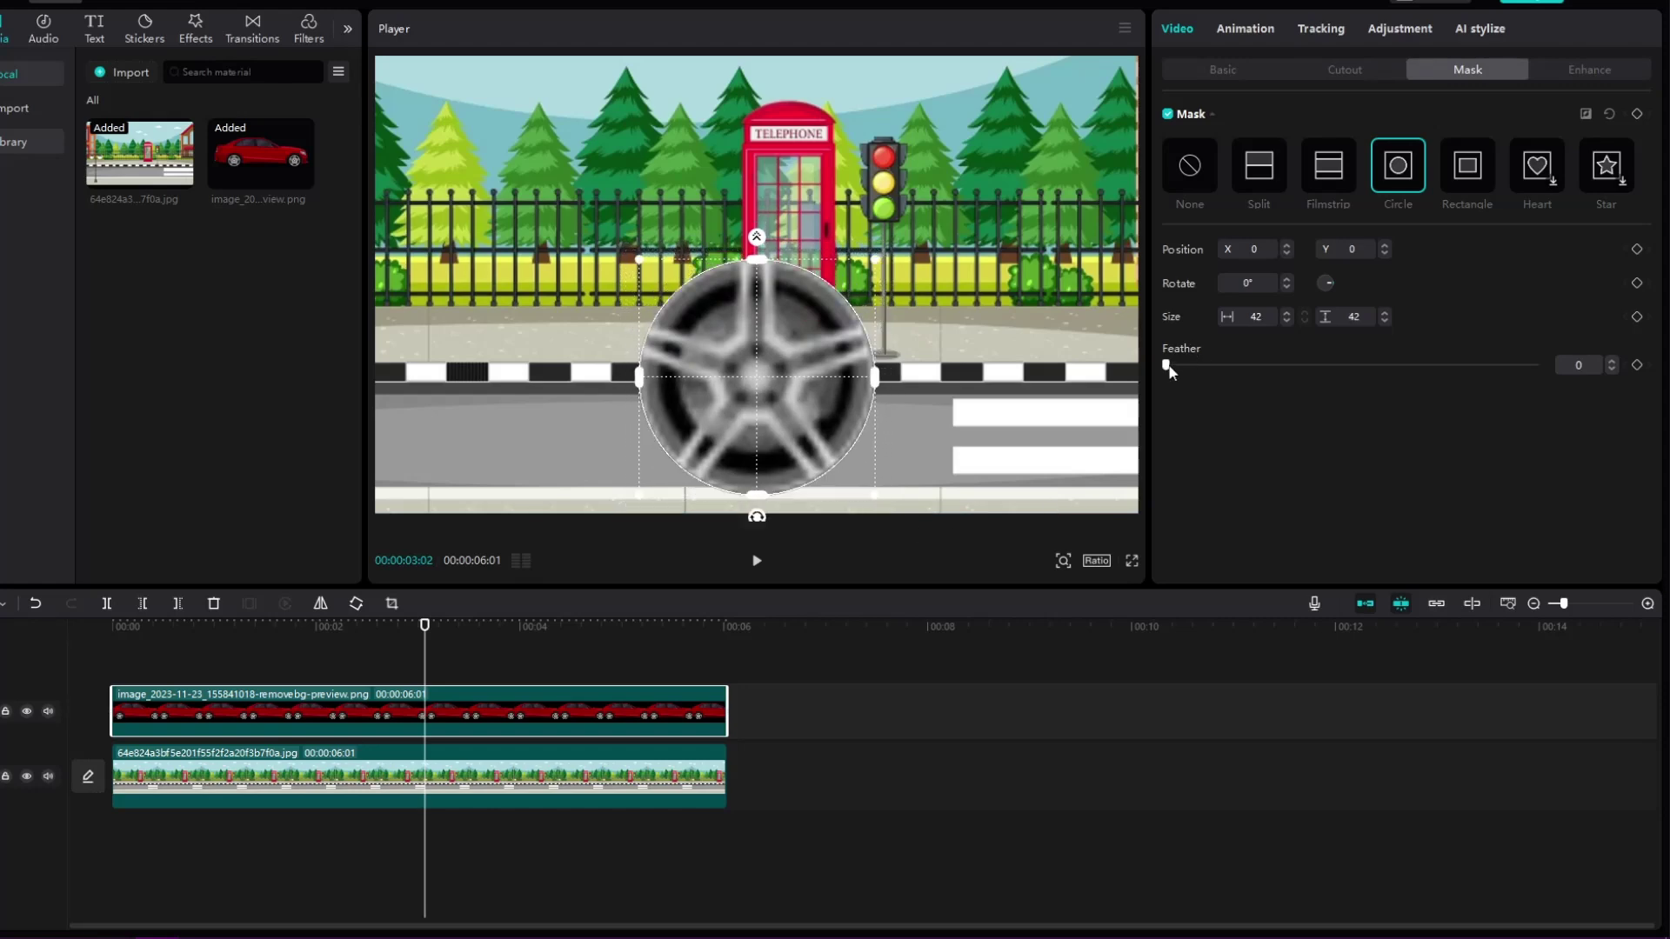
# Step: Add a full car clip above the wheel clip, lasting 6:01, mirror it, and scale it down onto the road
pyautogui.moveTo(726, 703); pyautogui.dragTo(706, 703)
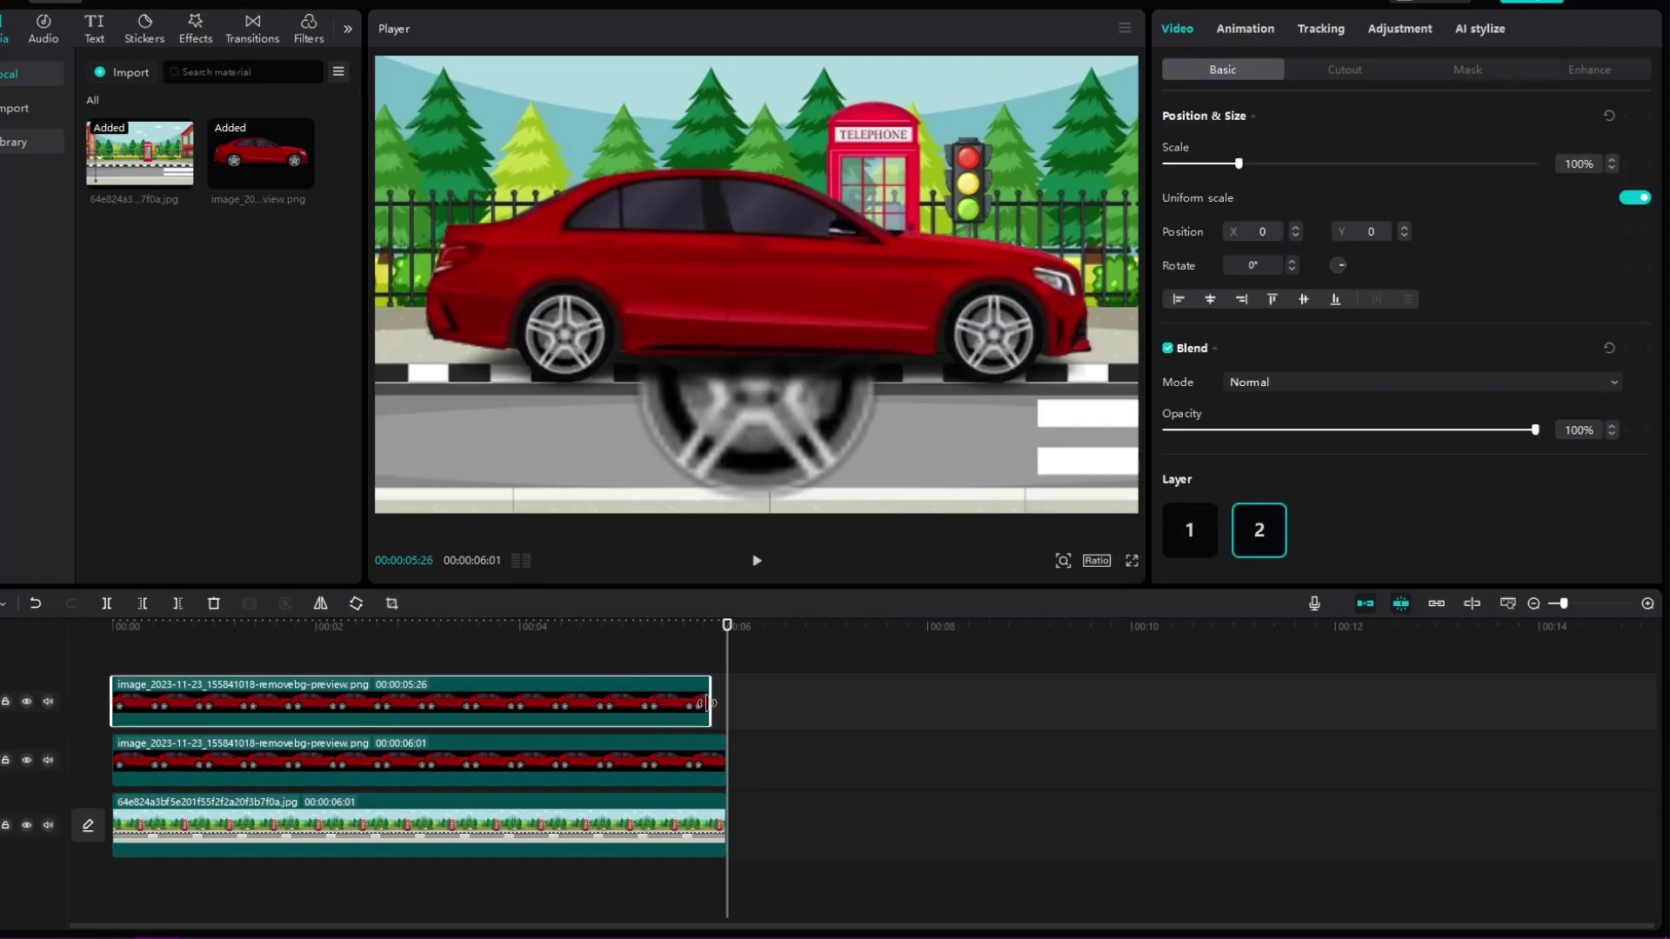
pyautogui.rightClick(661, 699)
pyautogui.moveTo(729, 588)
pyautogui.click(892, 586)
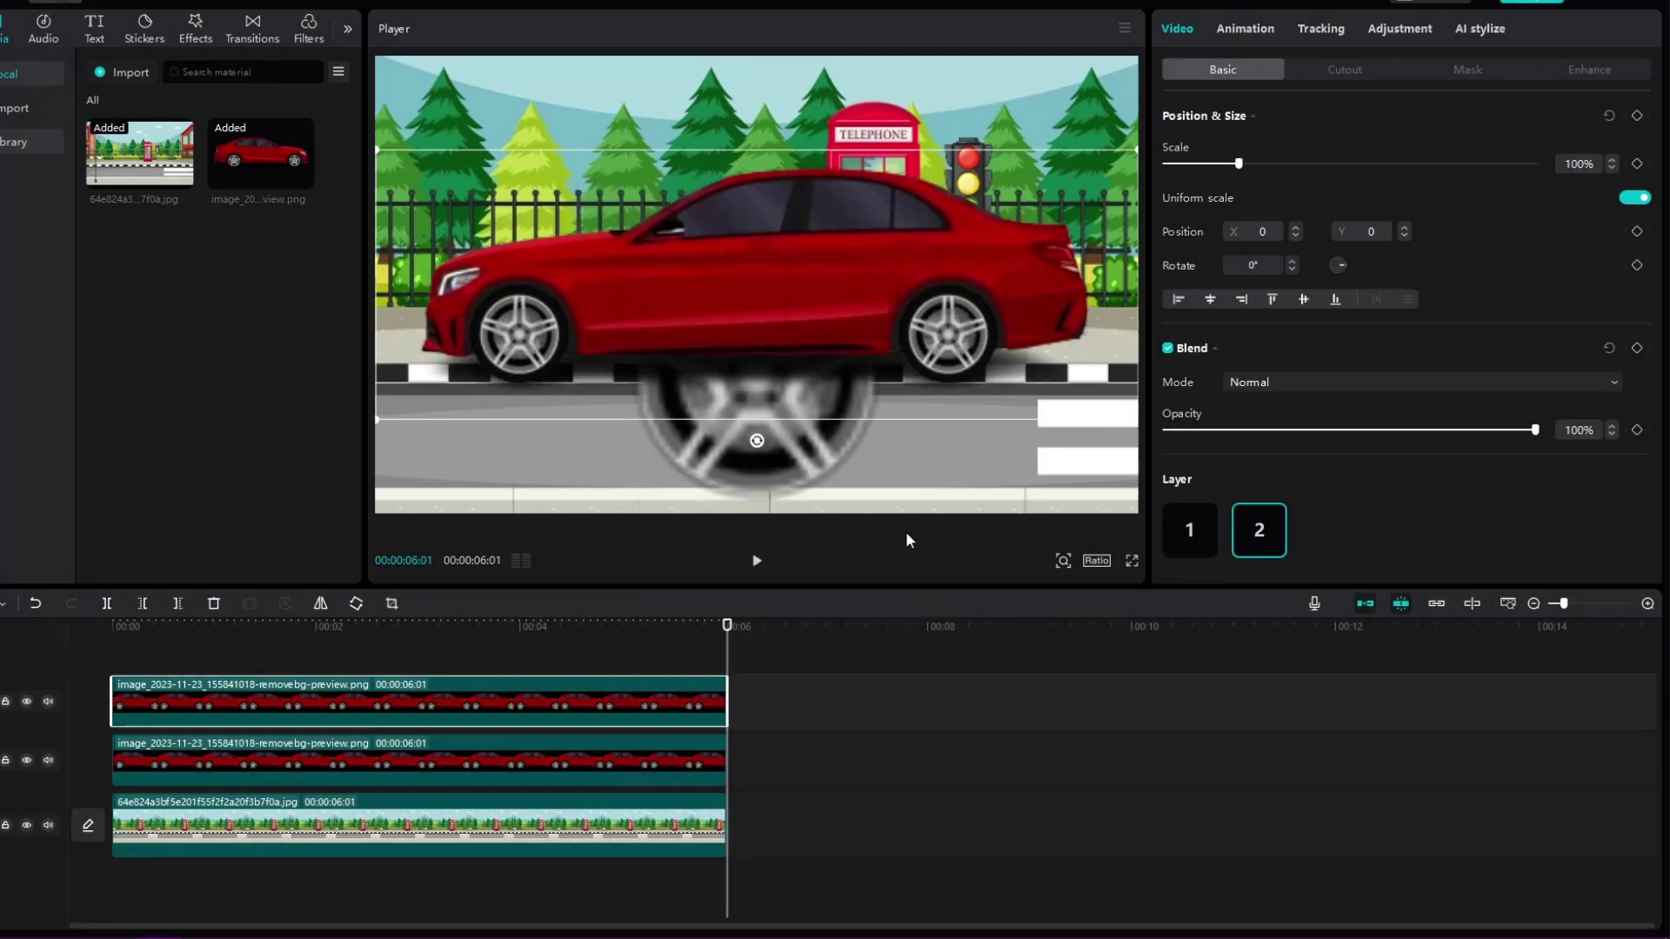
pyautogui.moveTo(399, 168); pyautogui.dragTo(524, 212)
pyautogui.moveTo(776, 258); pyautogui.dragTo(804, 344)
# Step: Move the wheel clip to the top track, aligned with the start, and fit it over the car's rear wheel at 15% scale, X 531, Y -605
pyautogui.click(499, 760)
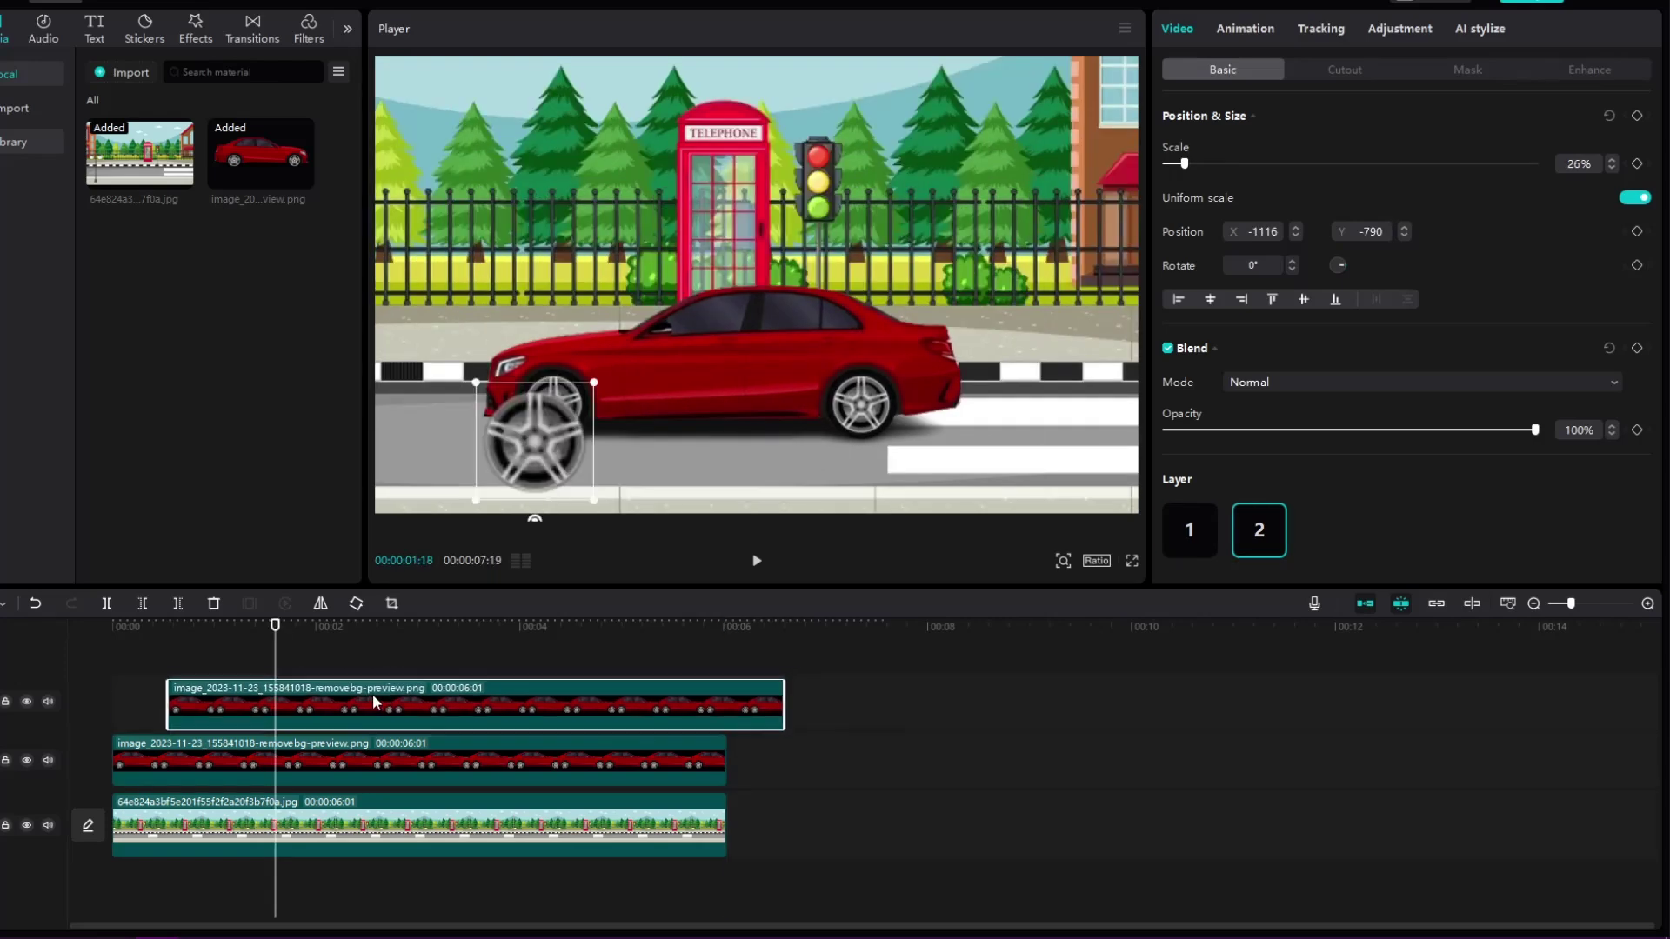
pyautogui.moveTo(373, 696); pyautogui.dragTo(319, 695)
pyautogui.moveTo(484, 386); pyautogui.dragTo(514, 409)
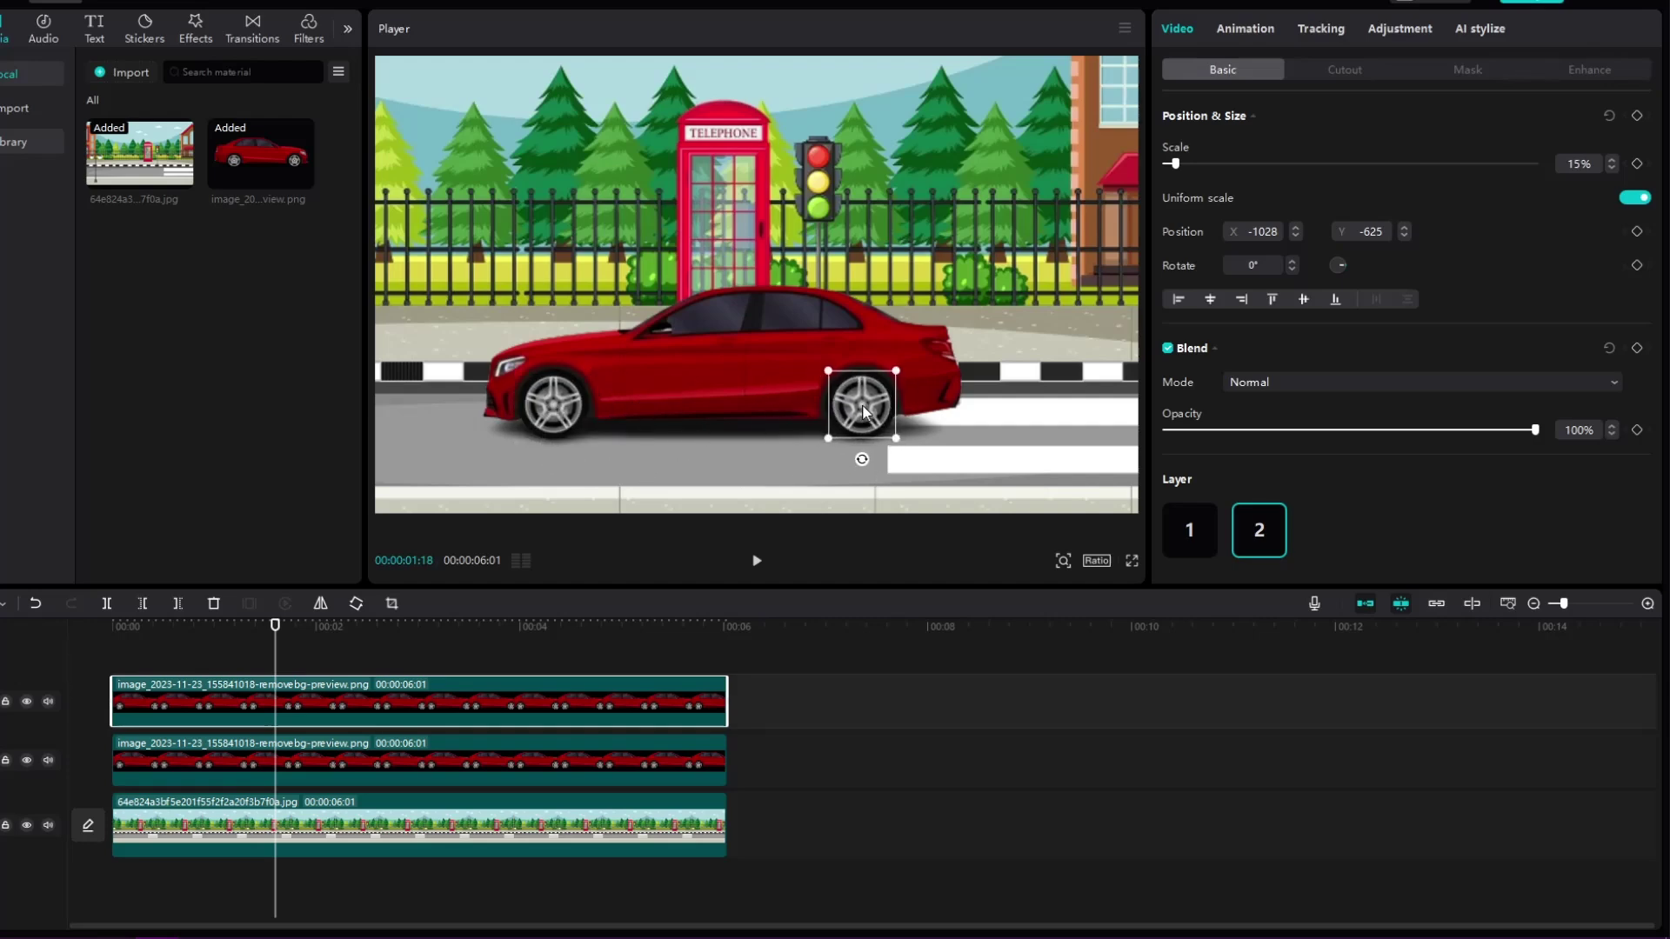
pyautogui.click(809, 654)
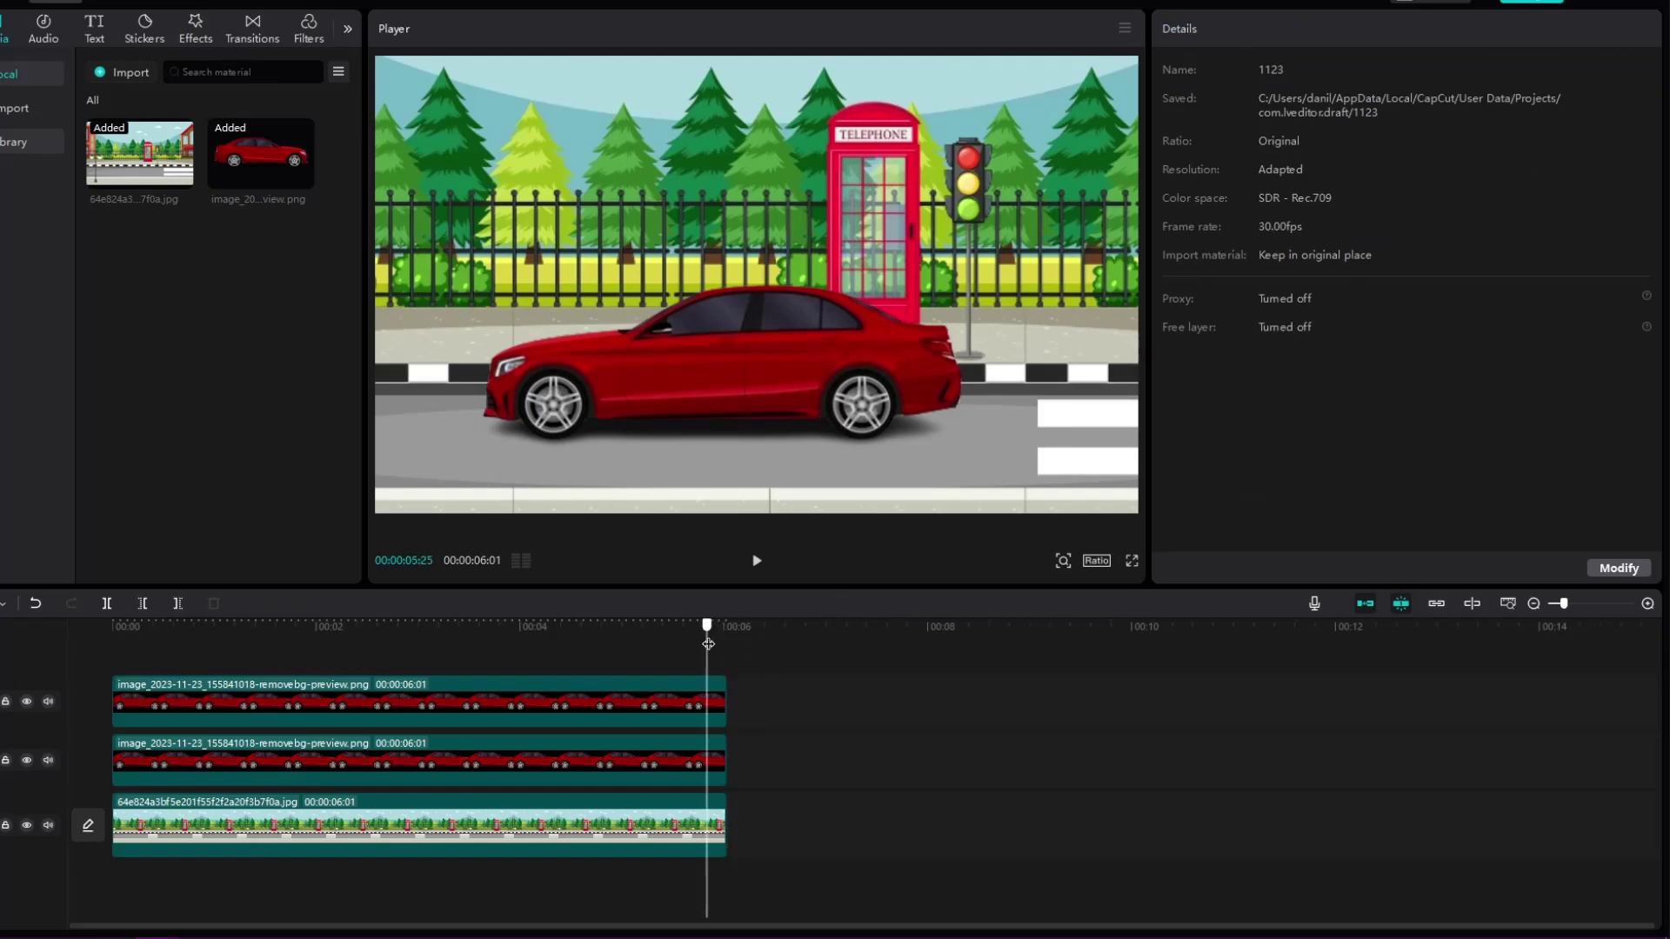
# Step: Keyframe the rear wheel's rotation from 0° at the clip's start to -720° at its end, and preview the spin
pyautogui.click(526, 661)
pyautogui.click(435, 689)
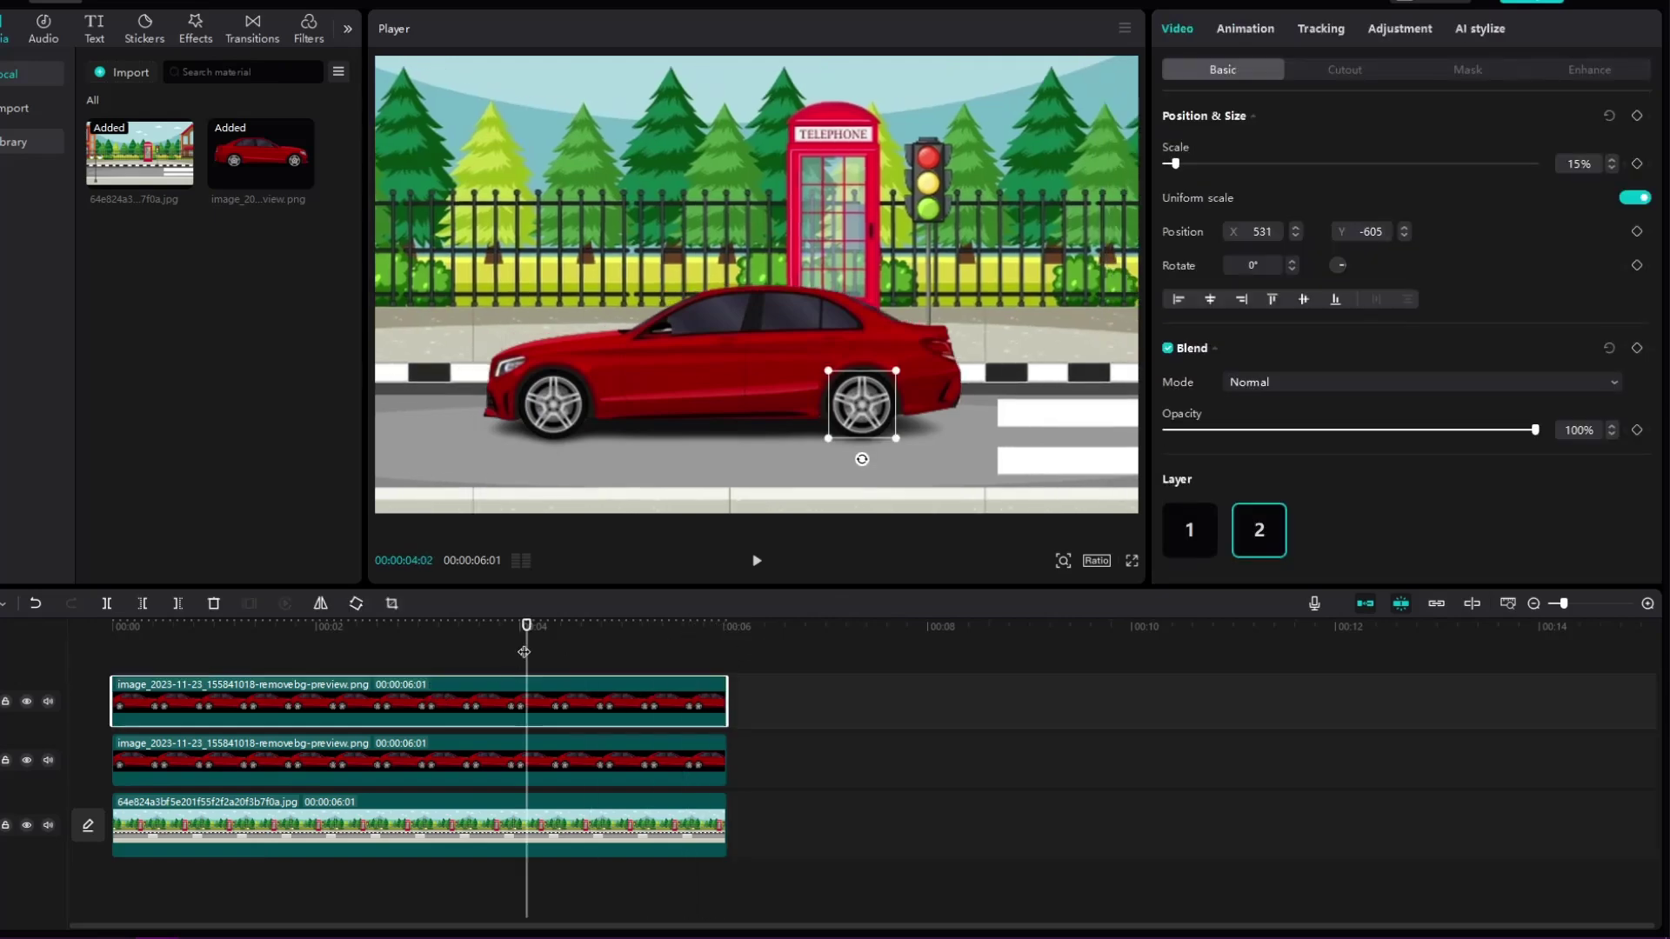
pyautogui.moveTo(525, 653); pyautogui.dragTo(714, 667)
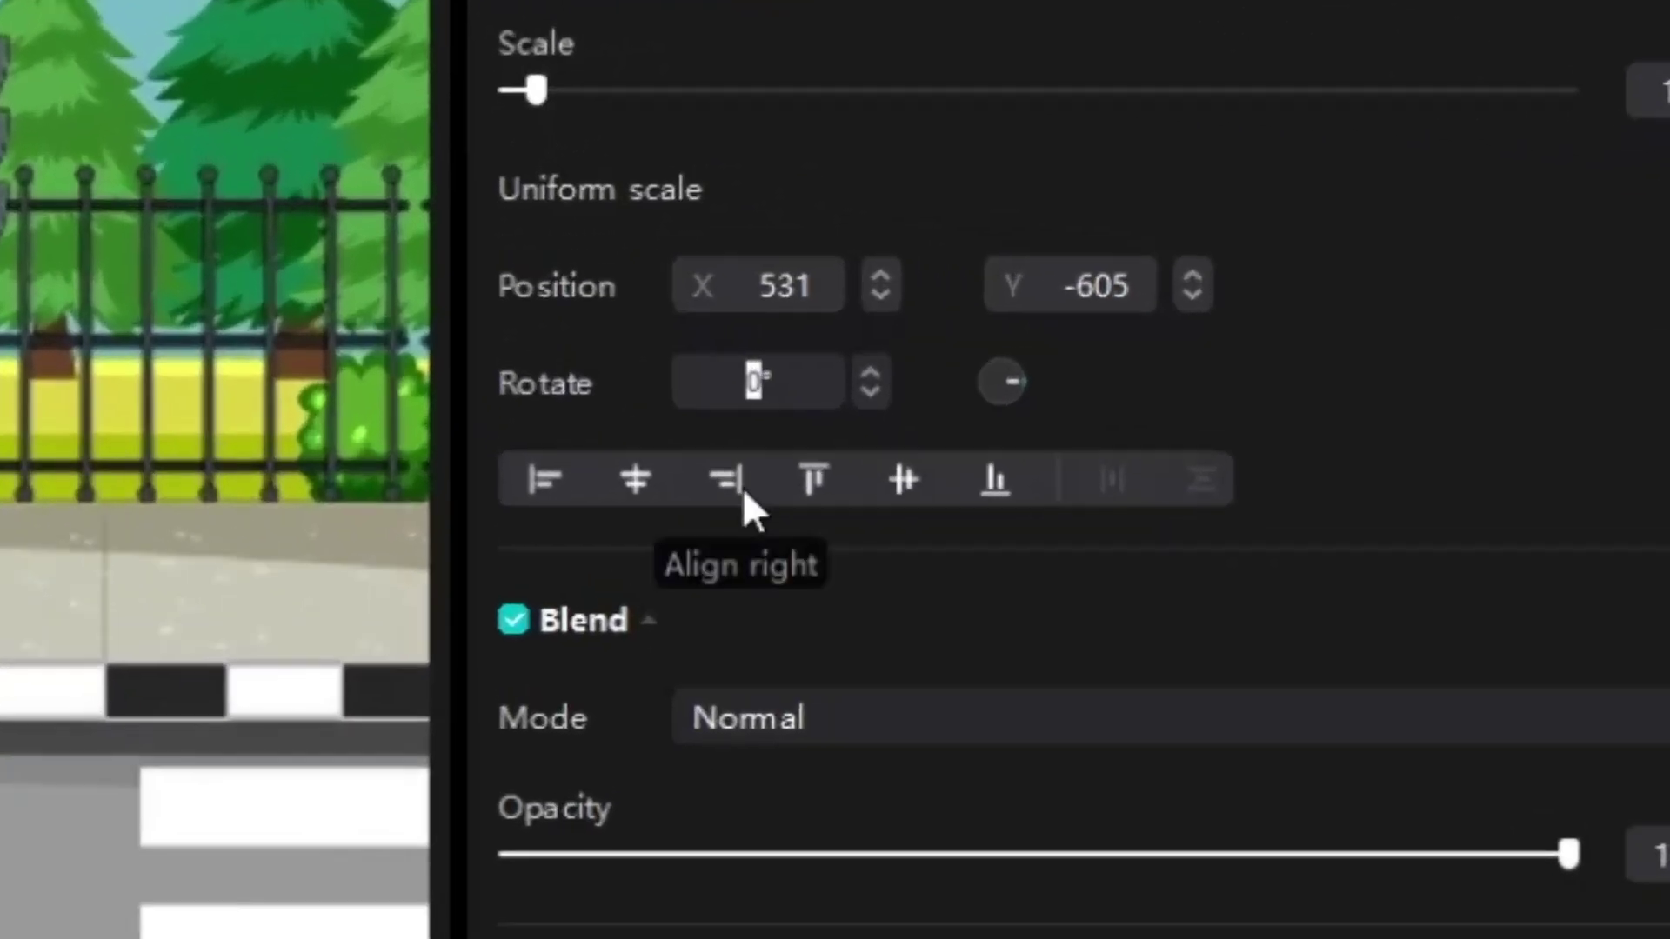
pyautogui.write('-720')
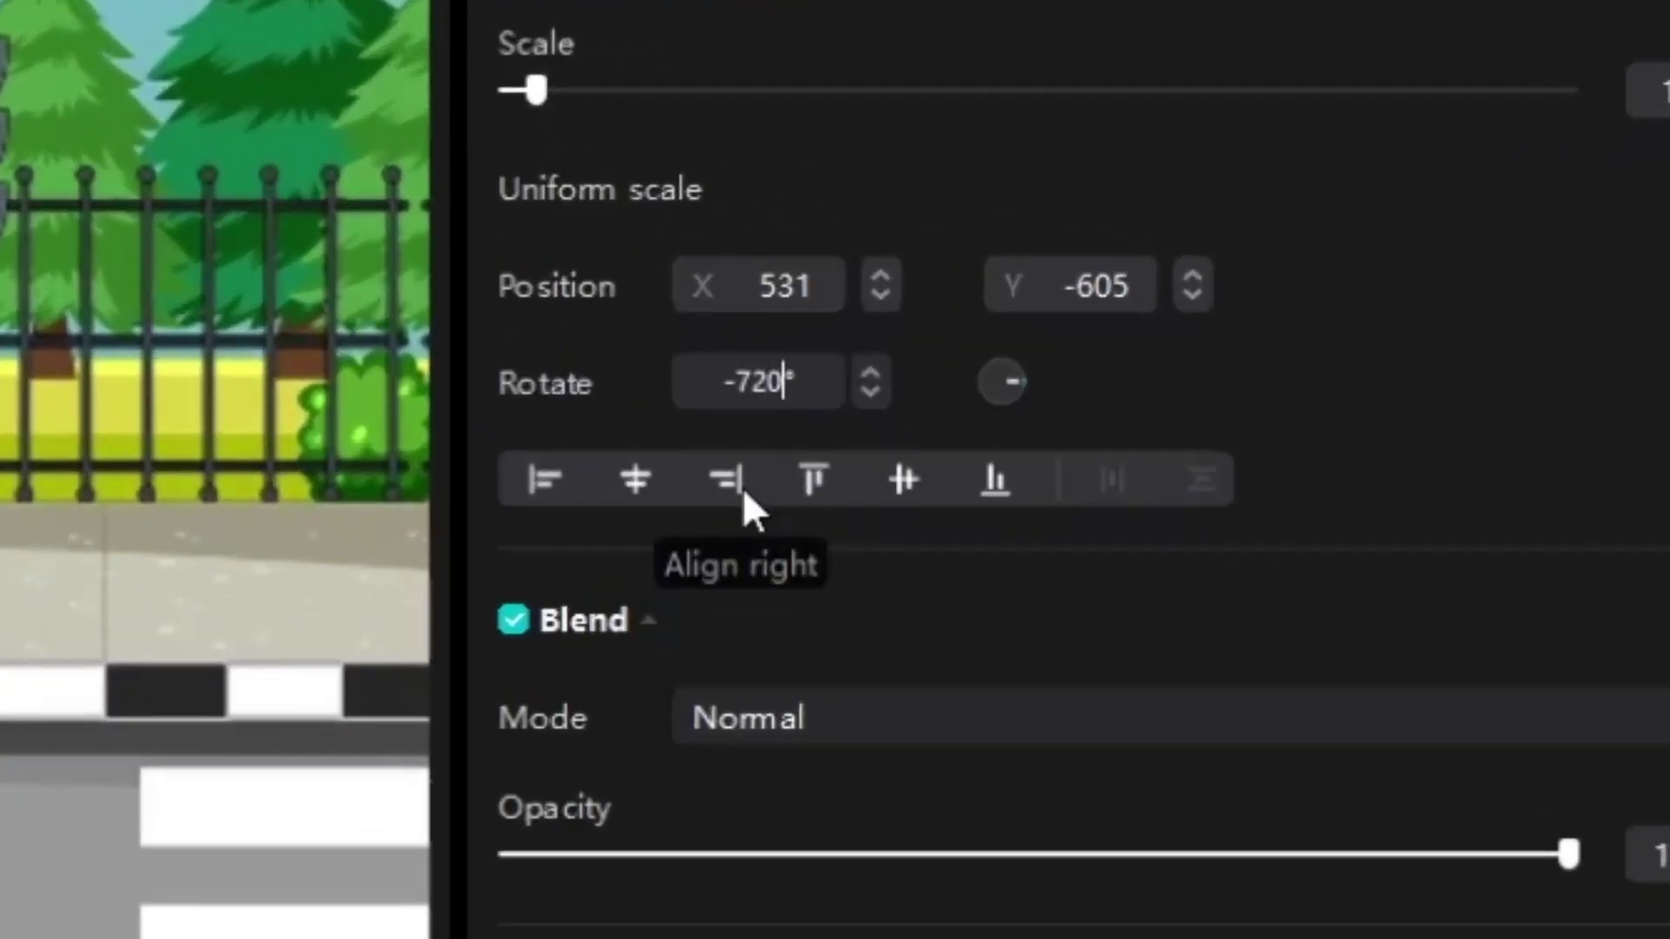
pyautogui.press('Return')
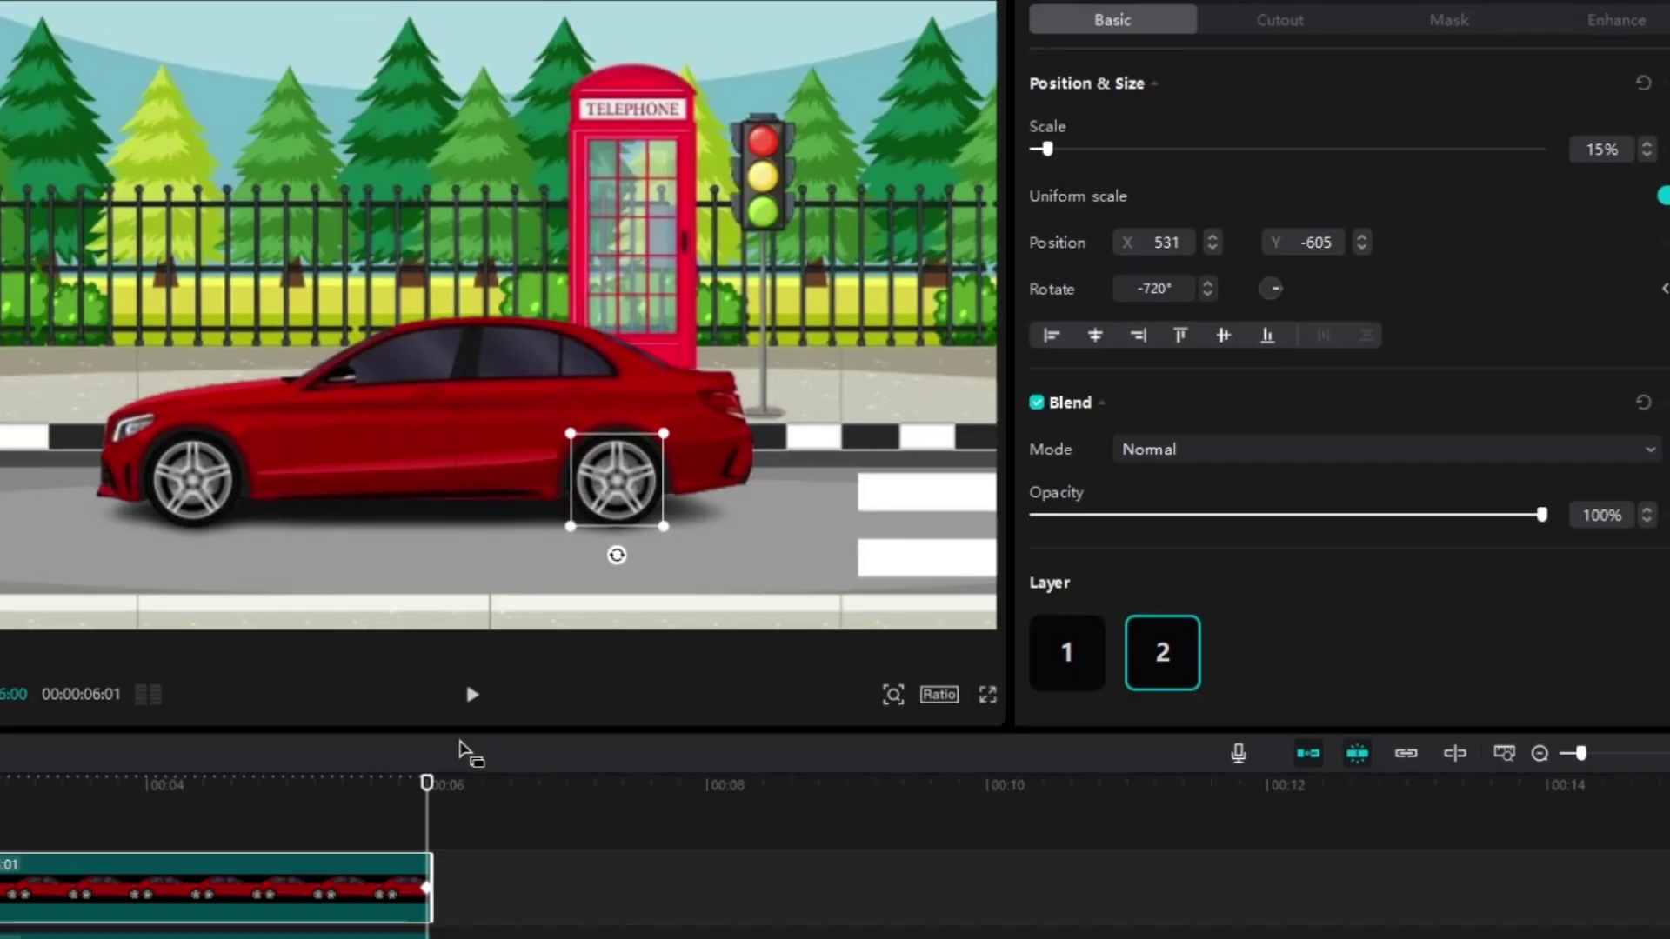
pyautogui.moveTo(726, 627); pyautogui.dragTo(608, 629)
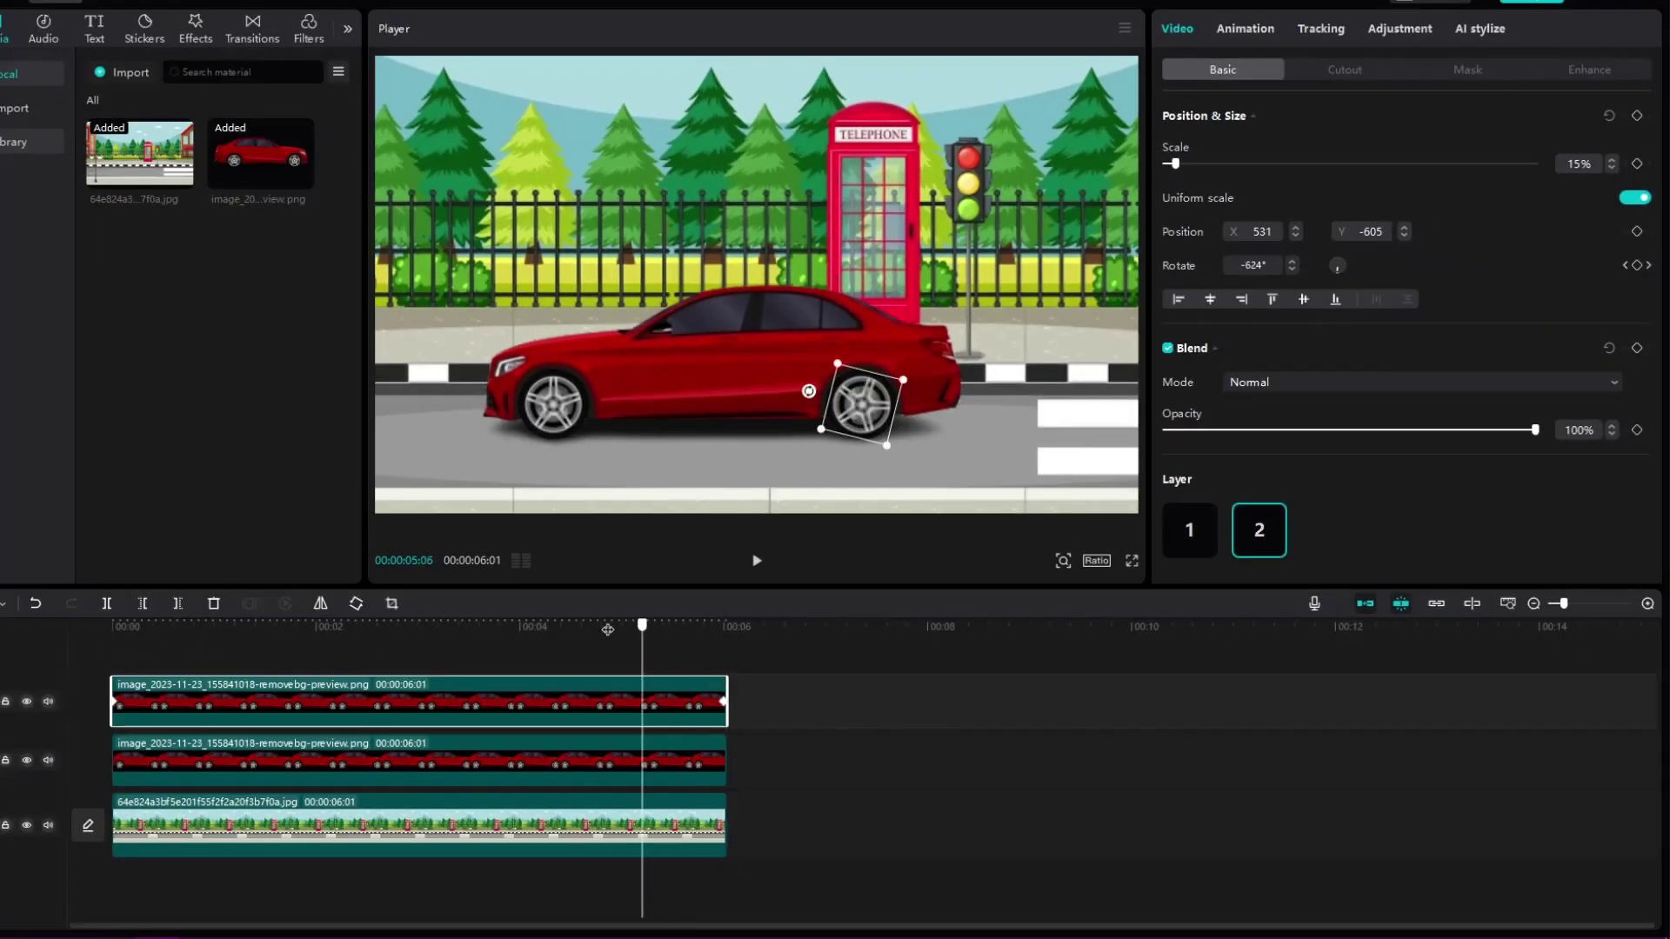
pyautogui.press('Home')
pyautogui.click(755, 561)
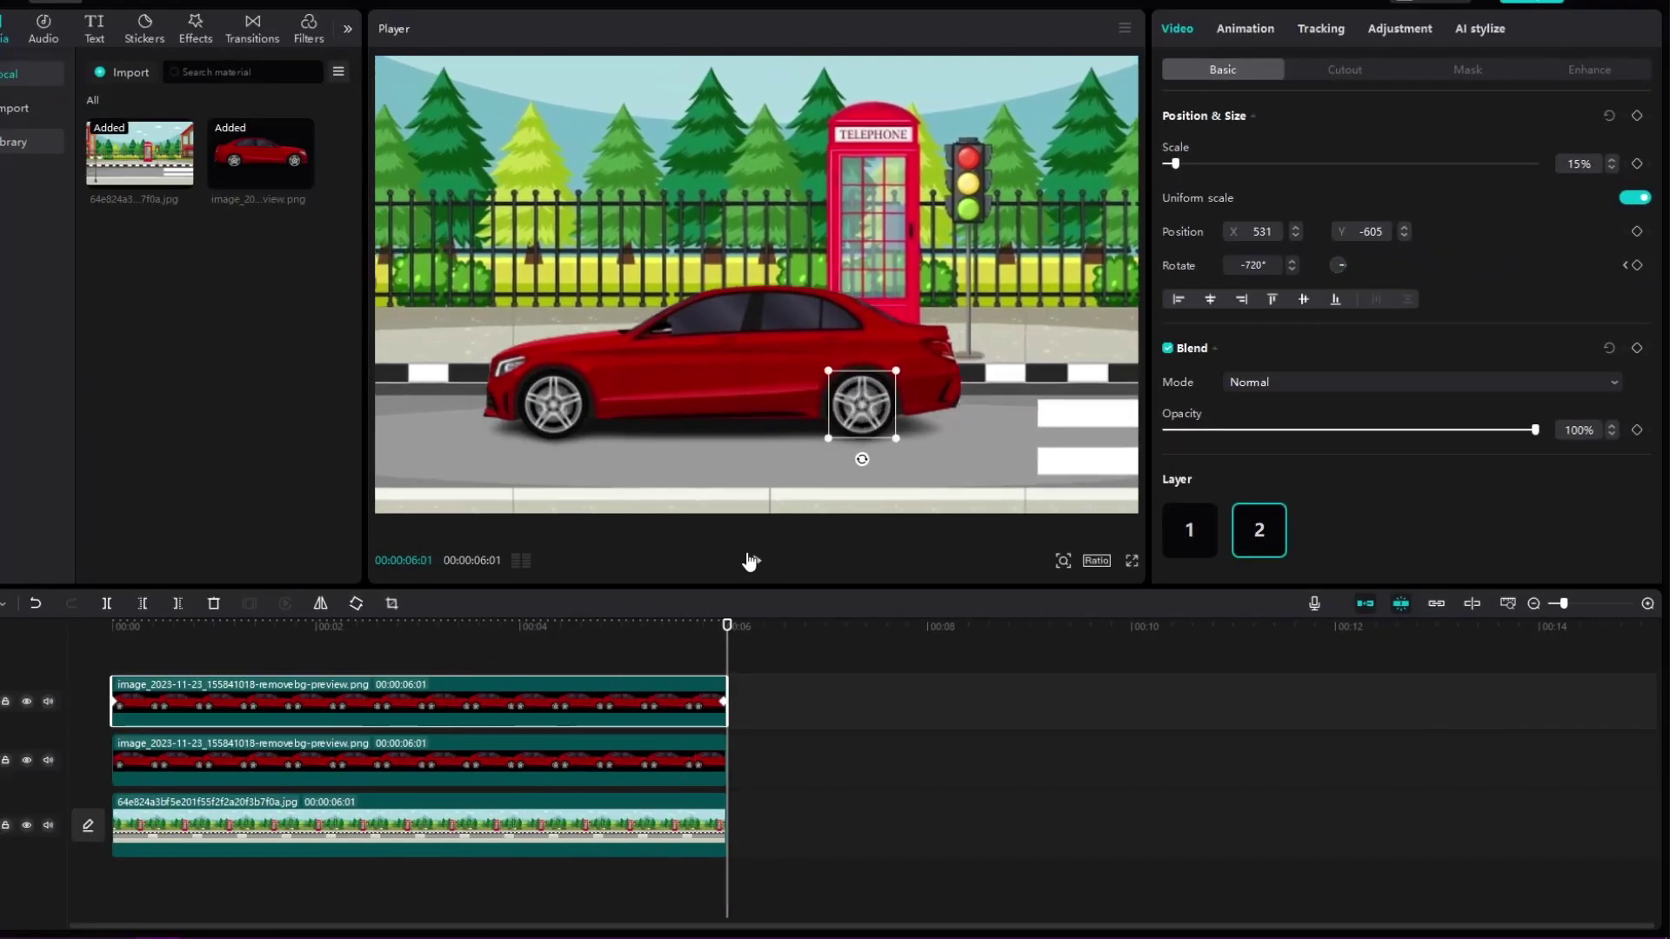
pyautogui.click(750, 561)
# Step: Duplicate the spinning wheel clip from the start, place the copy over the front wheel at X -1024, Y -602, and preview the animation
pyautogui.moveTo(164, 643); pyautogui.dragTo(108, 648)
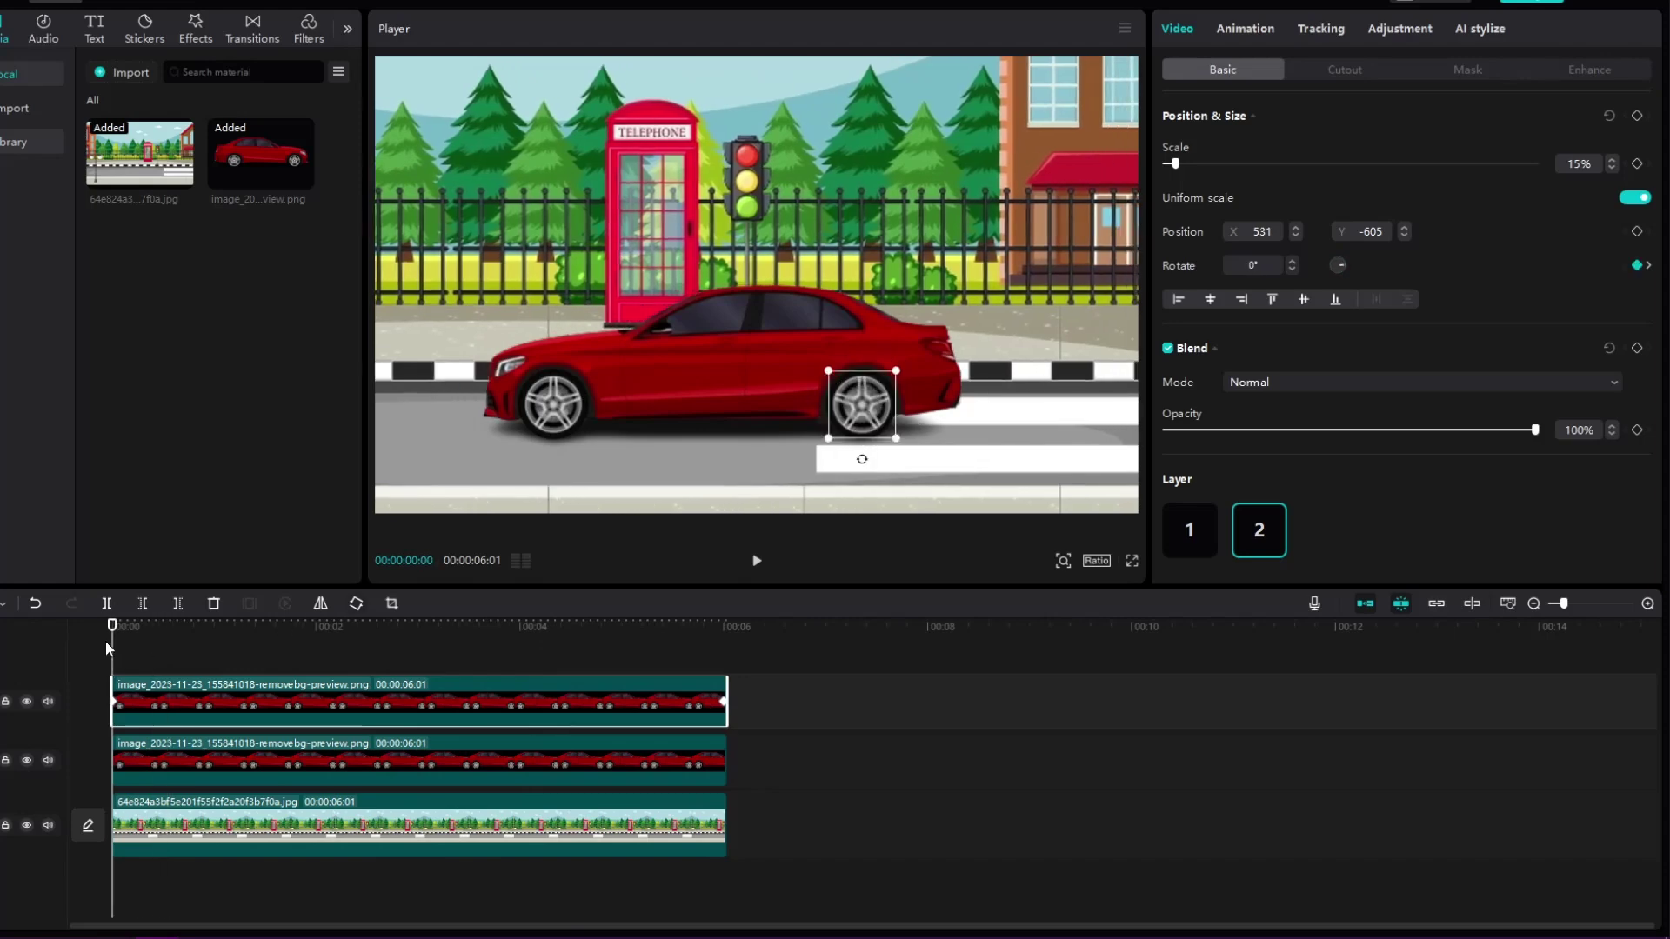
pyautogui.hotkey('ctrl', 'c')
pyautogui.hotkey('ctrl', 'v')
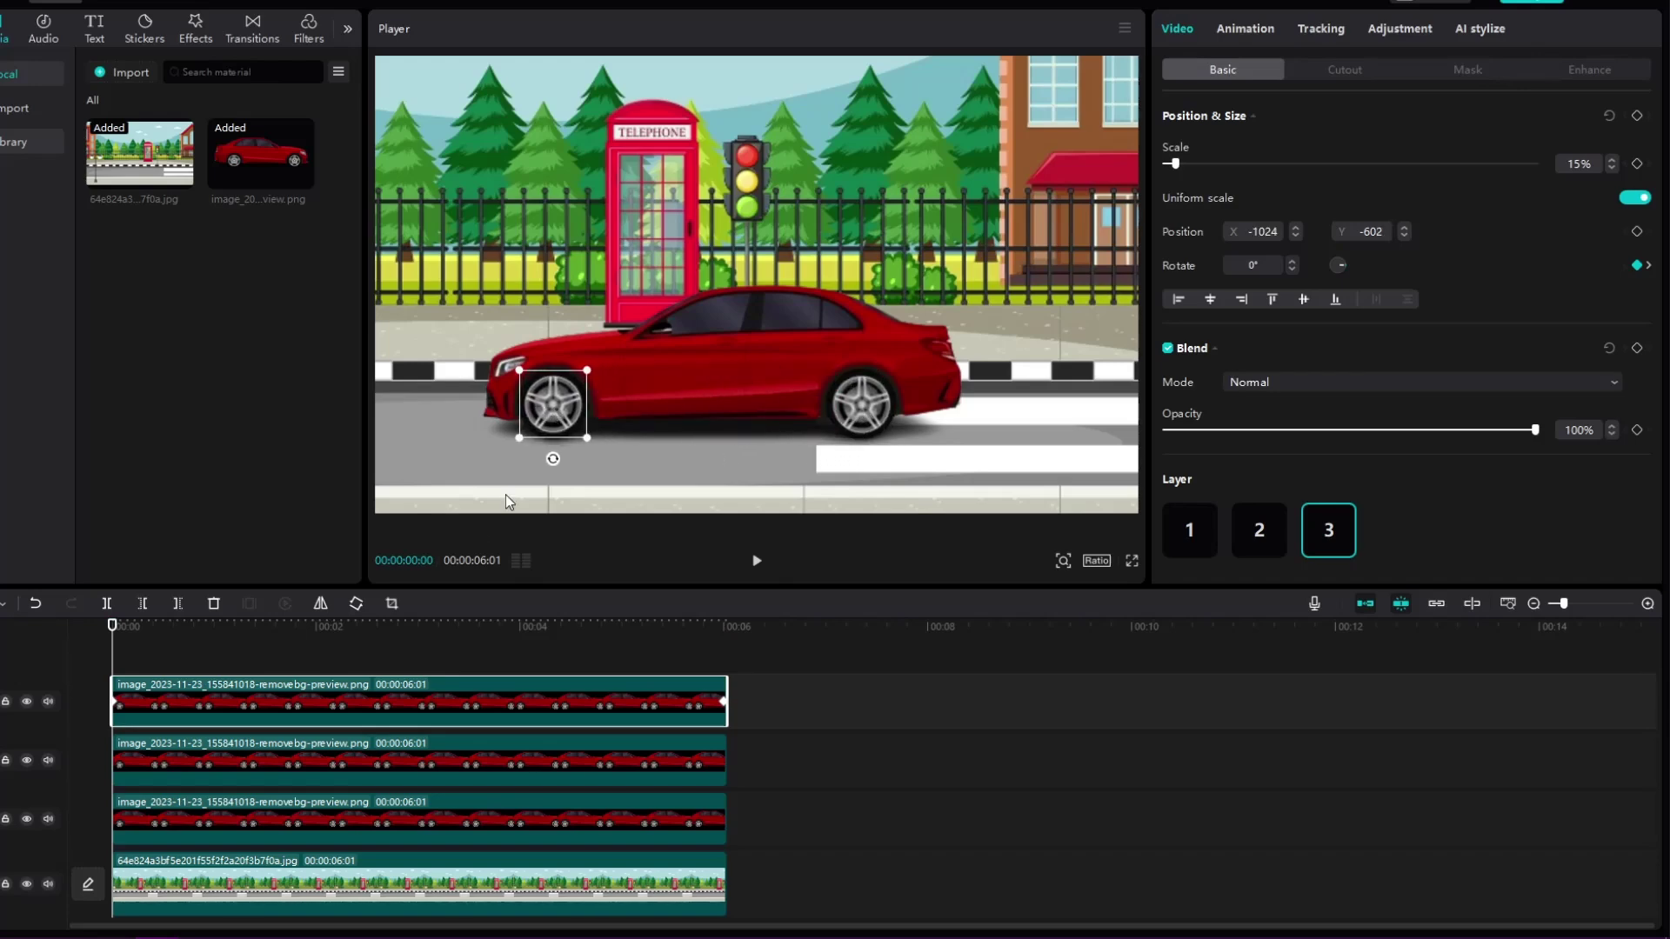
pyautogui.moveTo(426, 656); pyautogui.dragTo(45, 663)
pyautogui.click(756, 563)
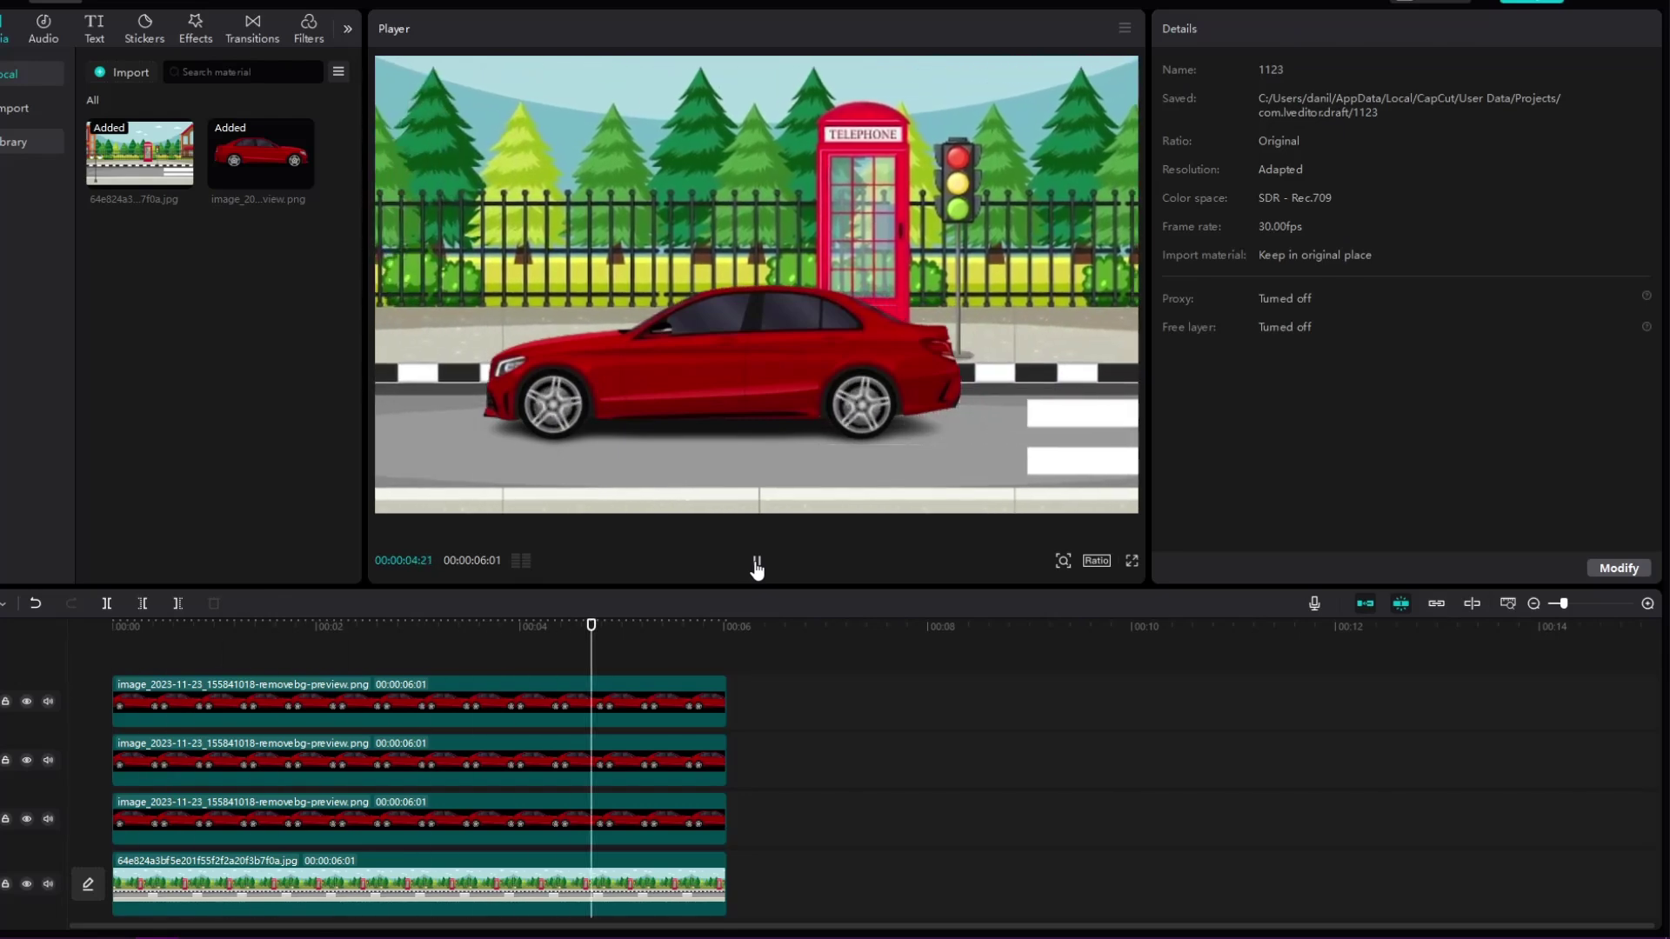
pyautogui.click(757, 564)
# Step: Combine the car clip and both wheel clips into one compound clip, leaving the street background separate
pyautogui.moveTo(131, 642); pyautogui.dragTo(107, 645)
pyautogui.moveTo(740, 831); pyautogui.dragTo(630, 709)
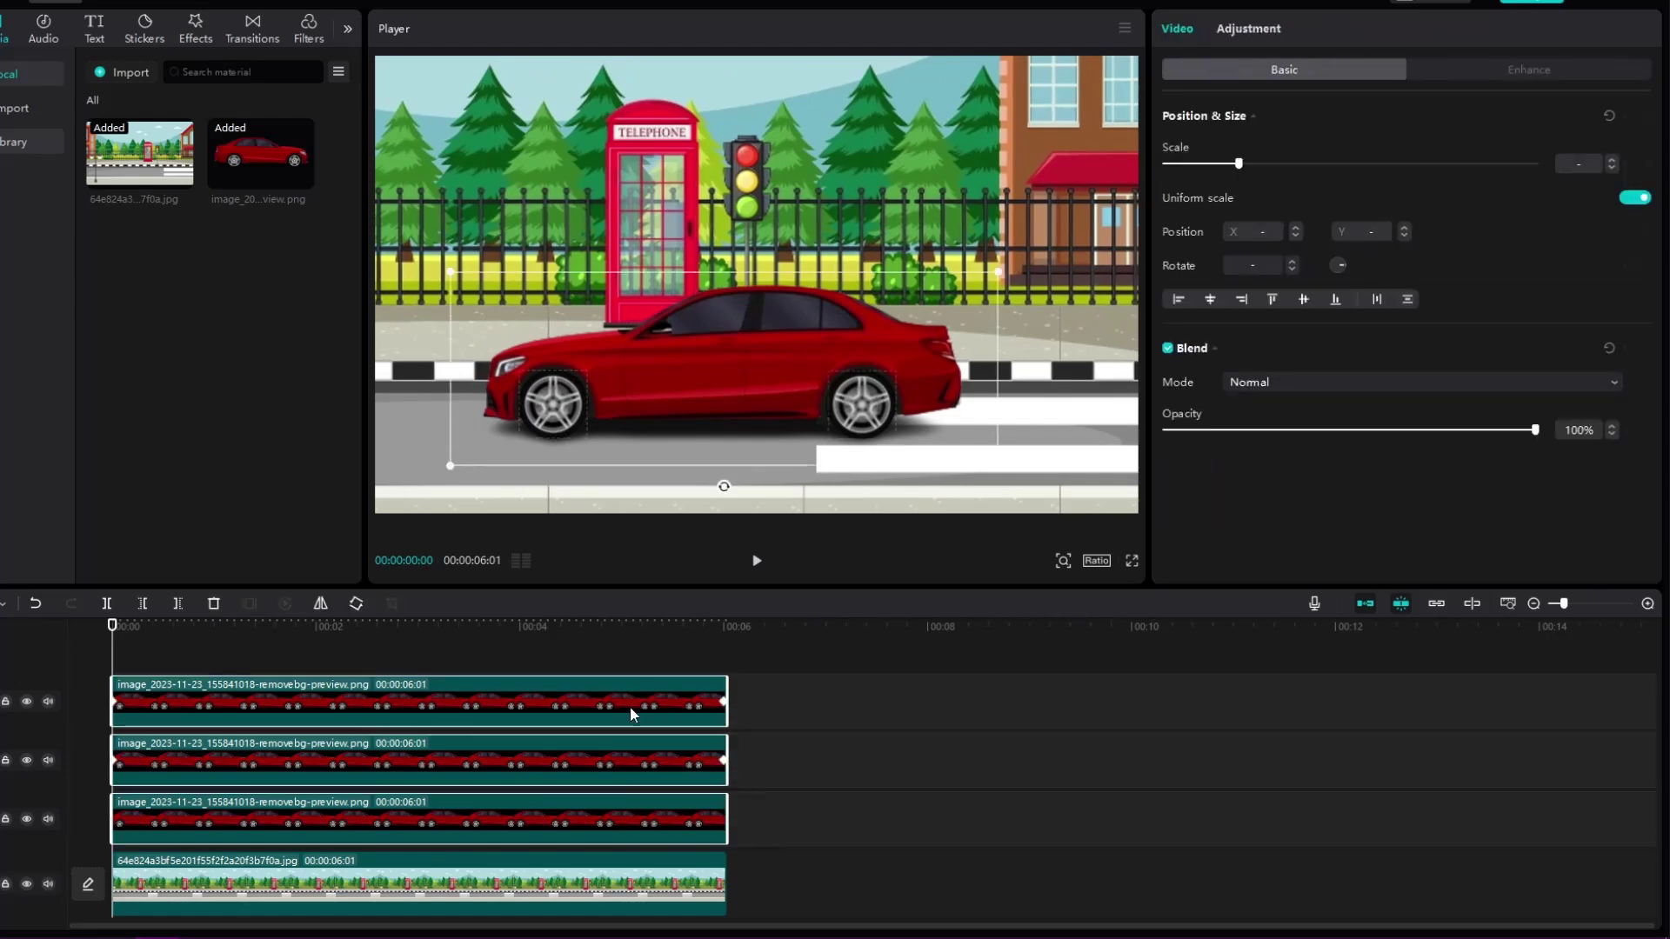
pyautogui.rightClick(633, 715)
pyautogui.click(699, 665)
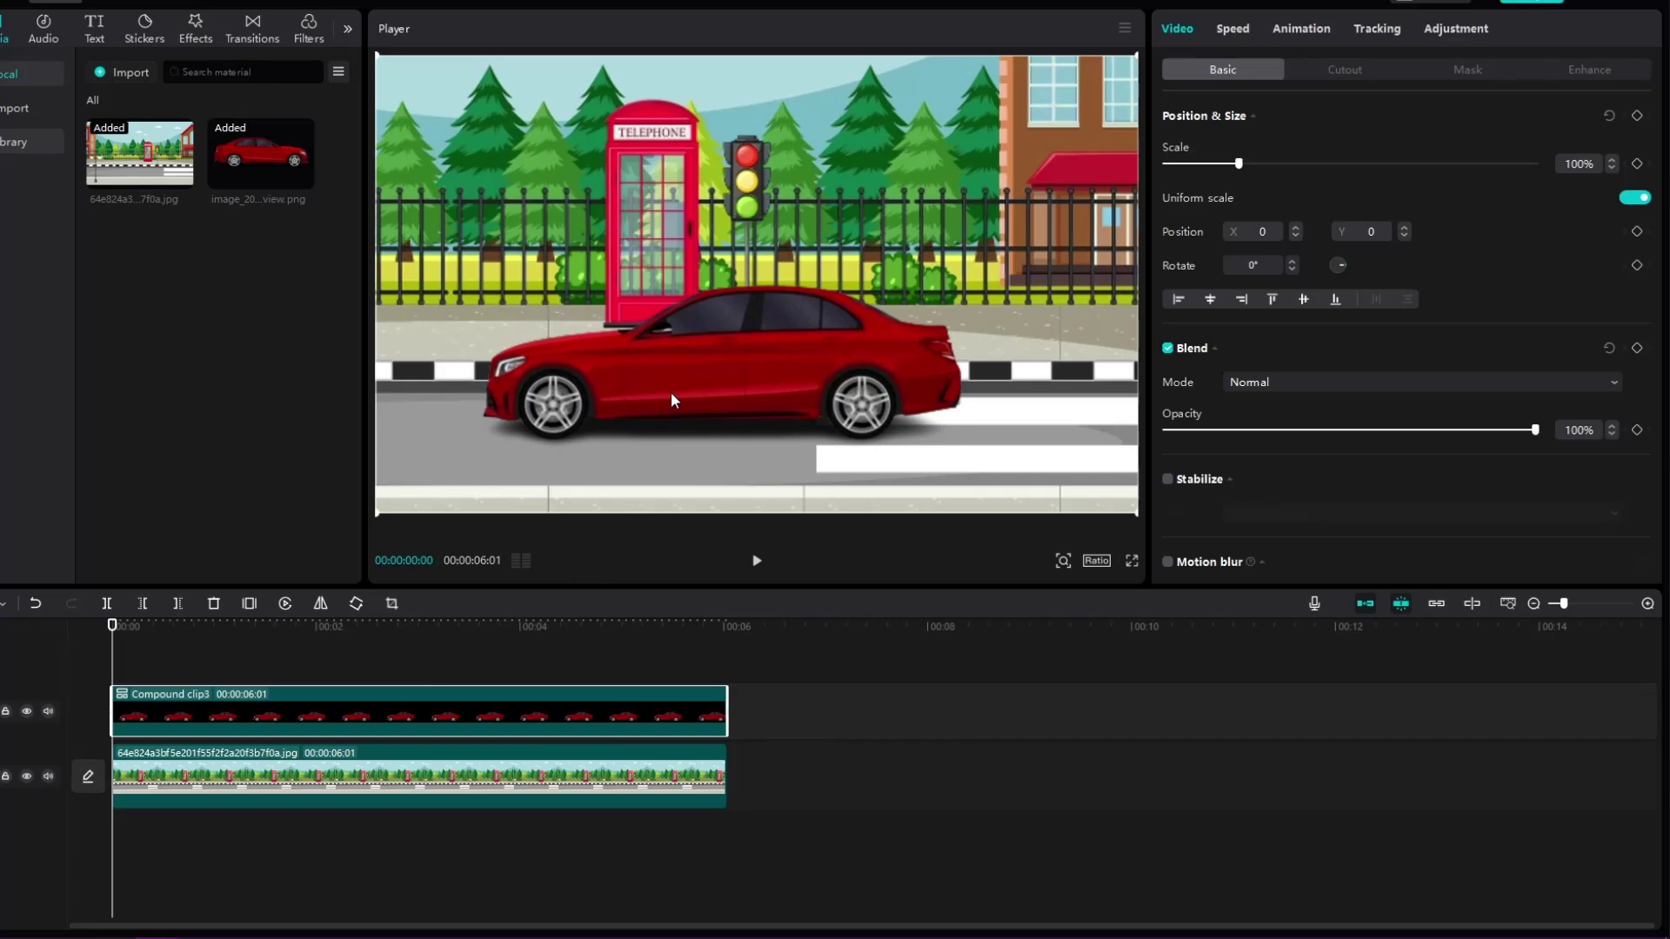
# Step: Keyframe the compound car's position from X 3193, Y -74 off the right edge at the start to off the left edge at 6:00, and preview it
pyautogui.moveTo(618, 388); pyautogui.dragTo(1250, 403)
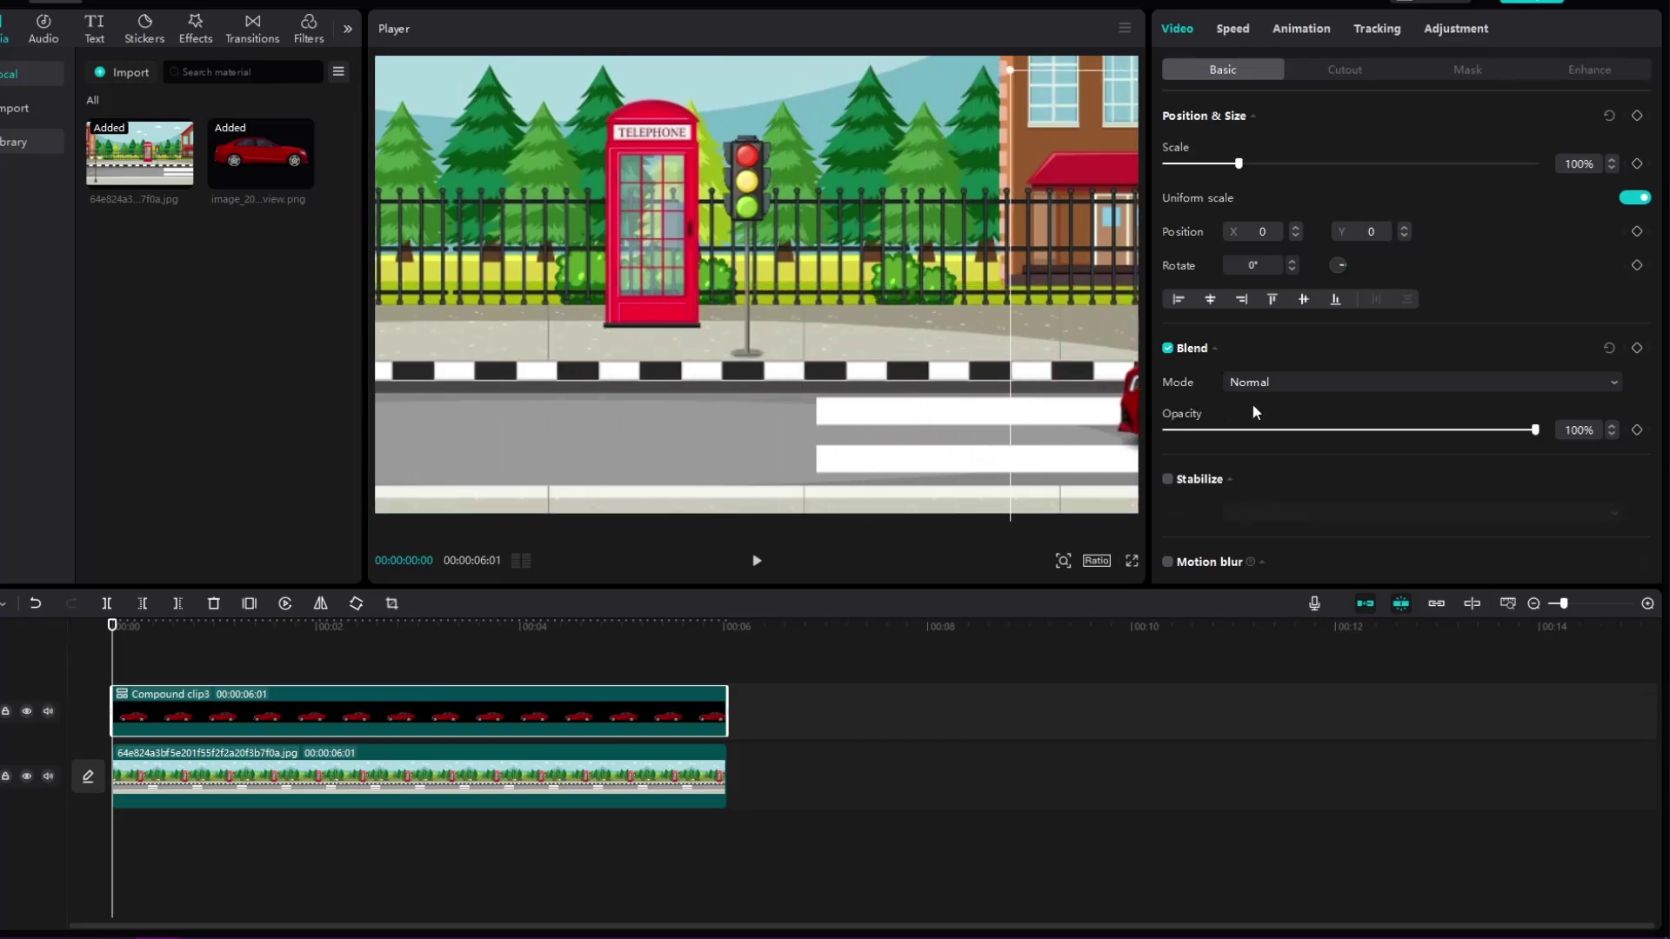
pyautogui.click(728, 664)
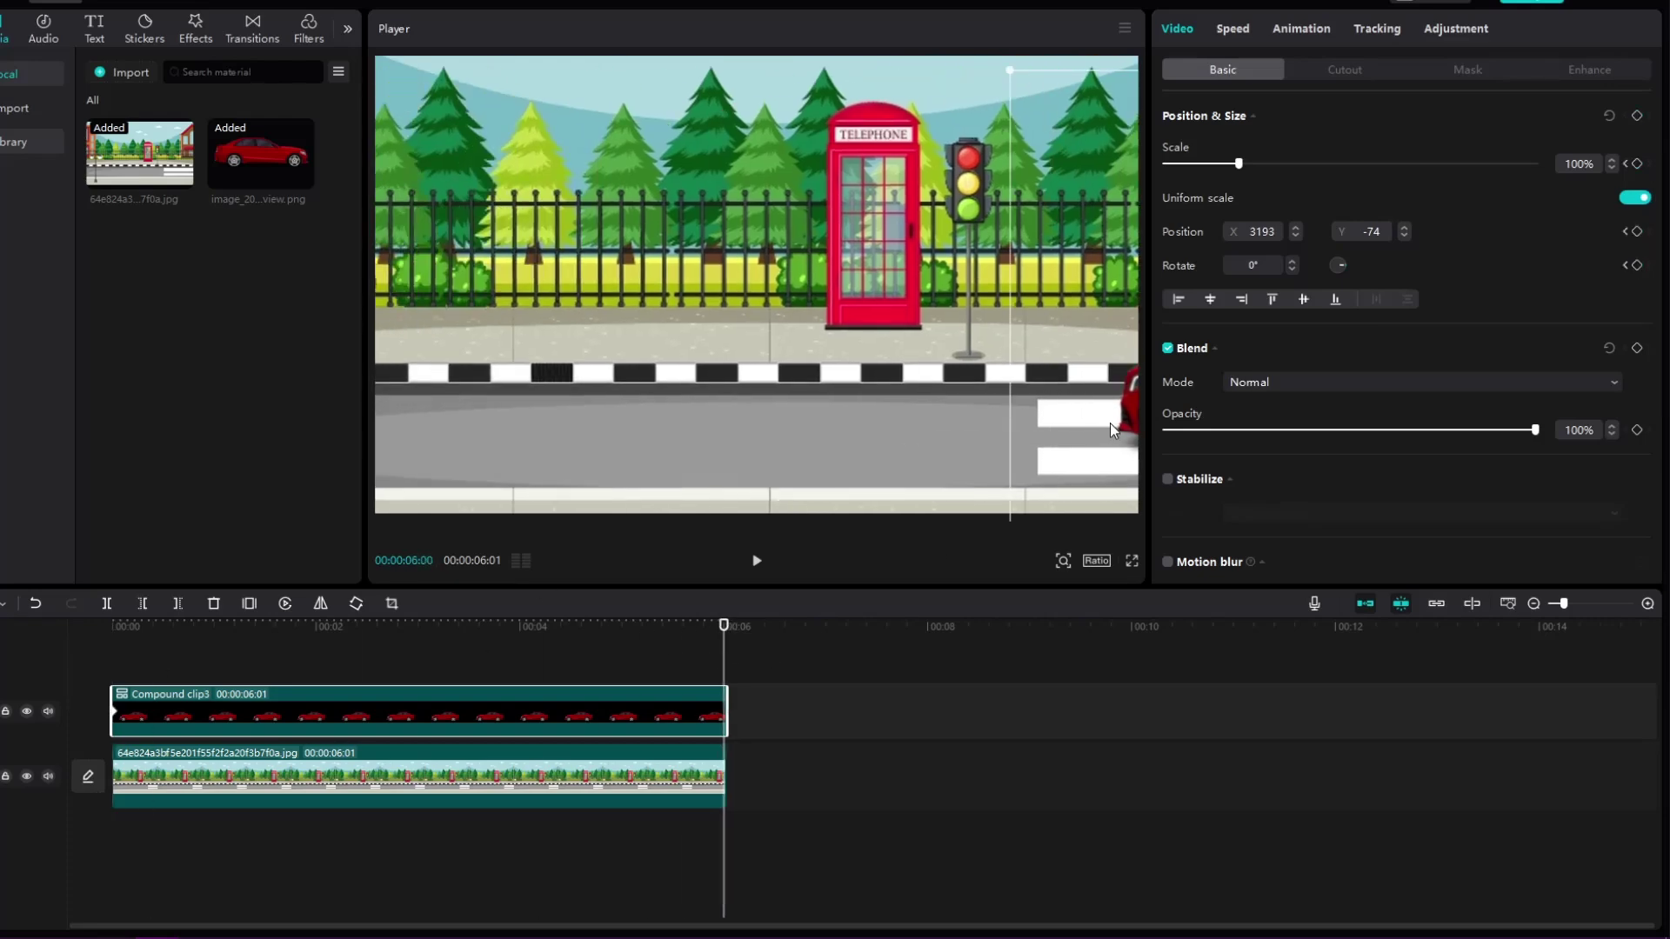
pyautogui.moveTo(1129, 416); pyautogui.dragTo(0, 421)
pyautogui.moveTo(722, 652); pyautogui.dragTo(108, 650)
pyautogui.click(753, 562)
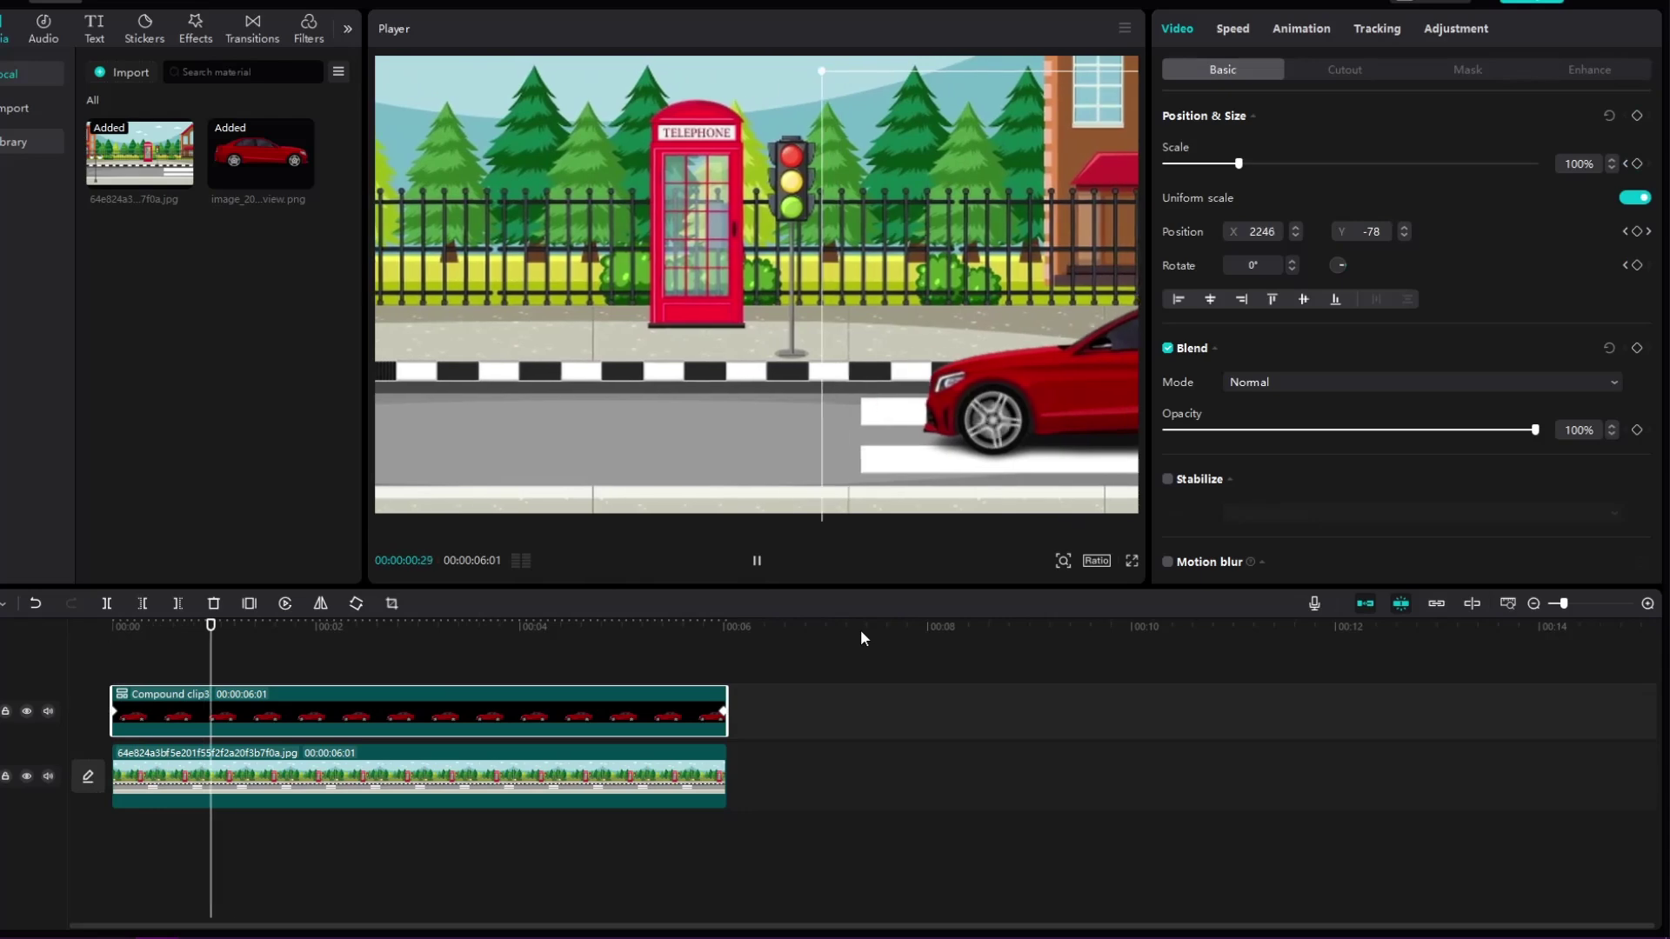
pyautogui.click(870, 651)
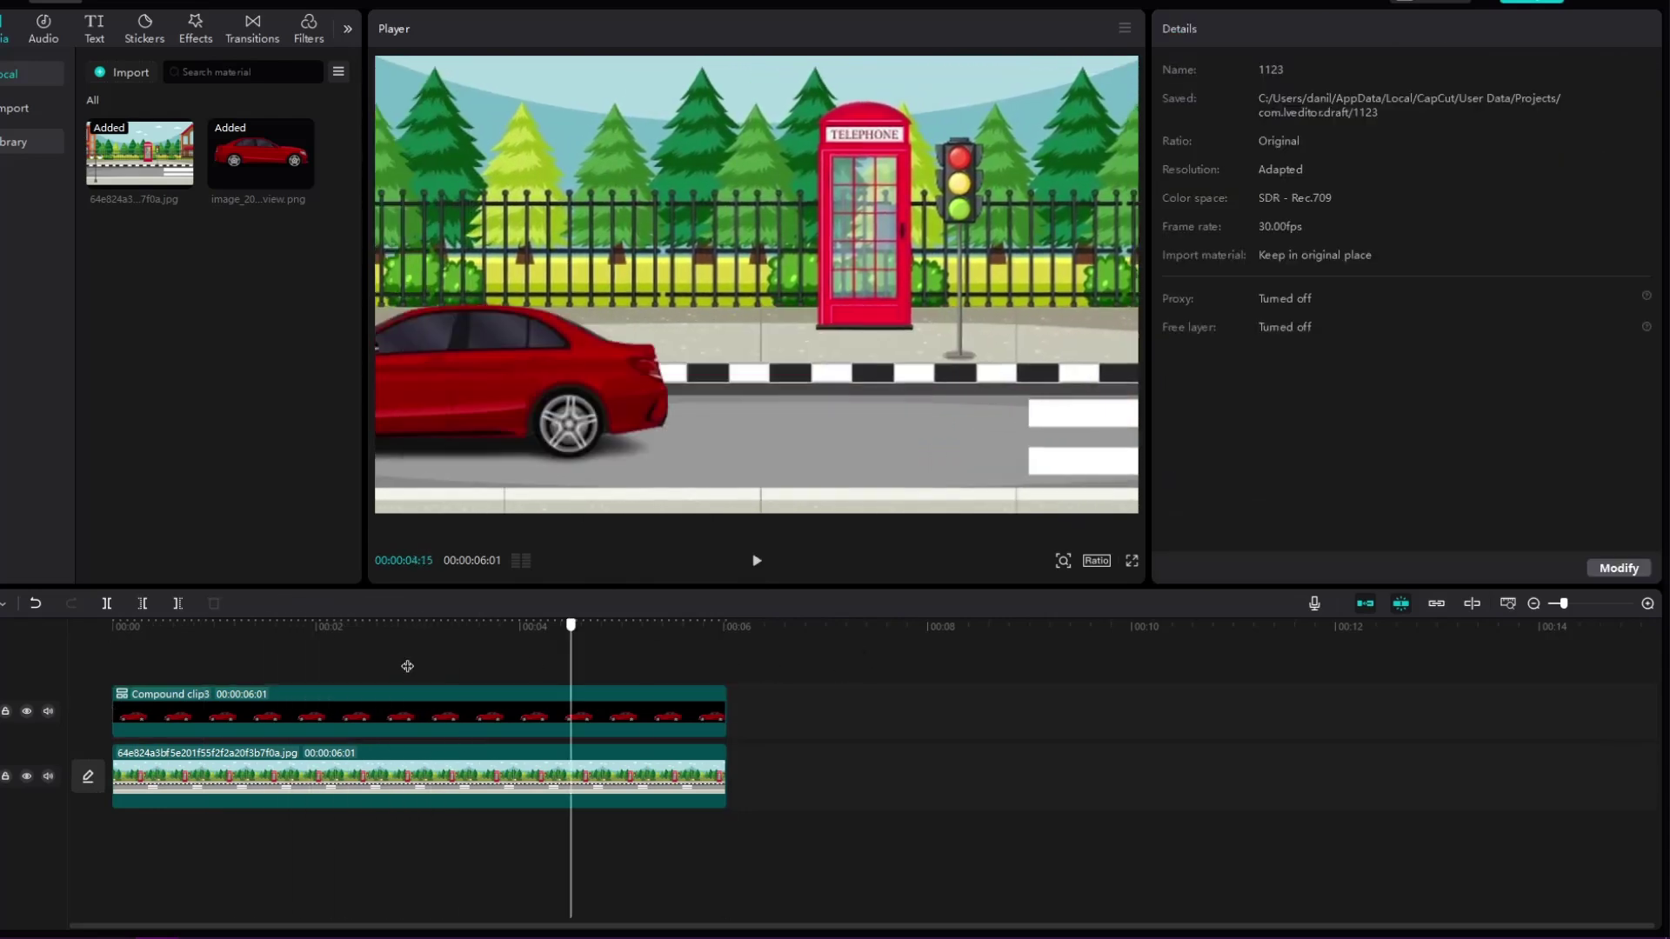
pyautogui.click(757, 560)
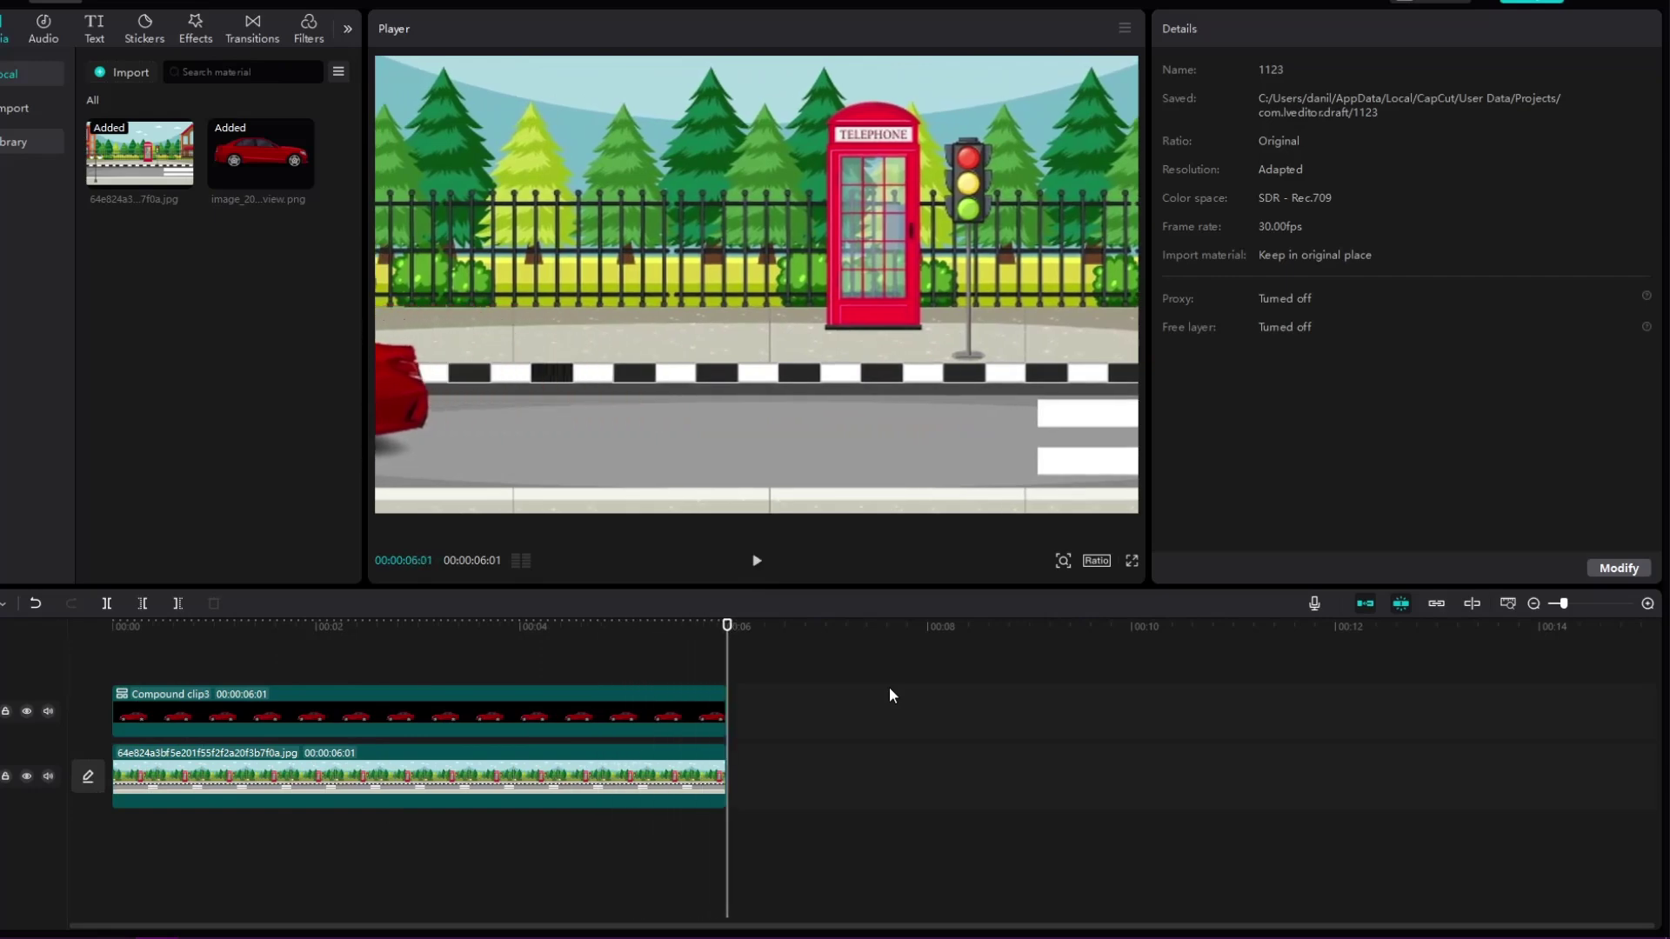
# Step: Add intermediate position, scale and rotation keyframes to the compound car clip at 2:12 and 3:24
pyautogui.click(615, 655)
pyautogui.moveTo(581, 646); pyautogui.dragTo(356, 675)
pyautogui.click(310, 694)
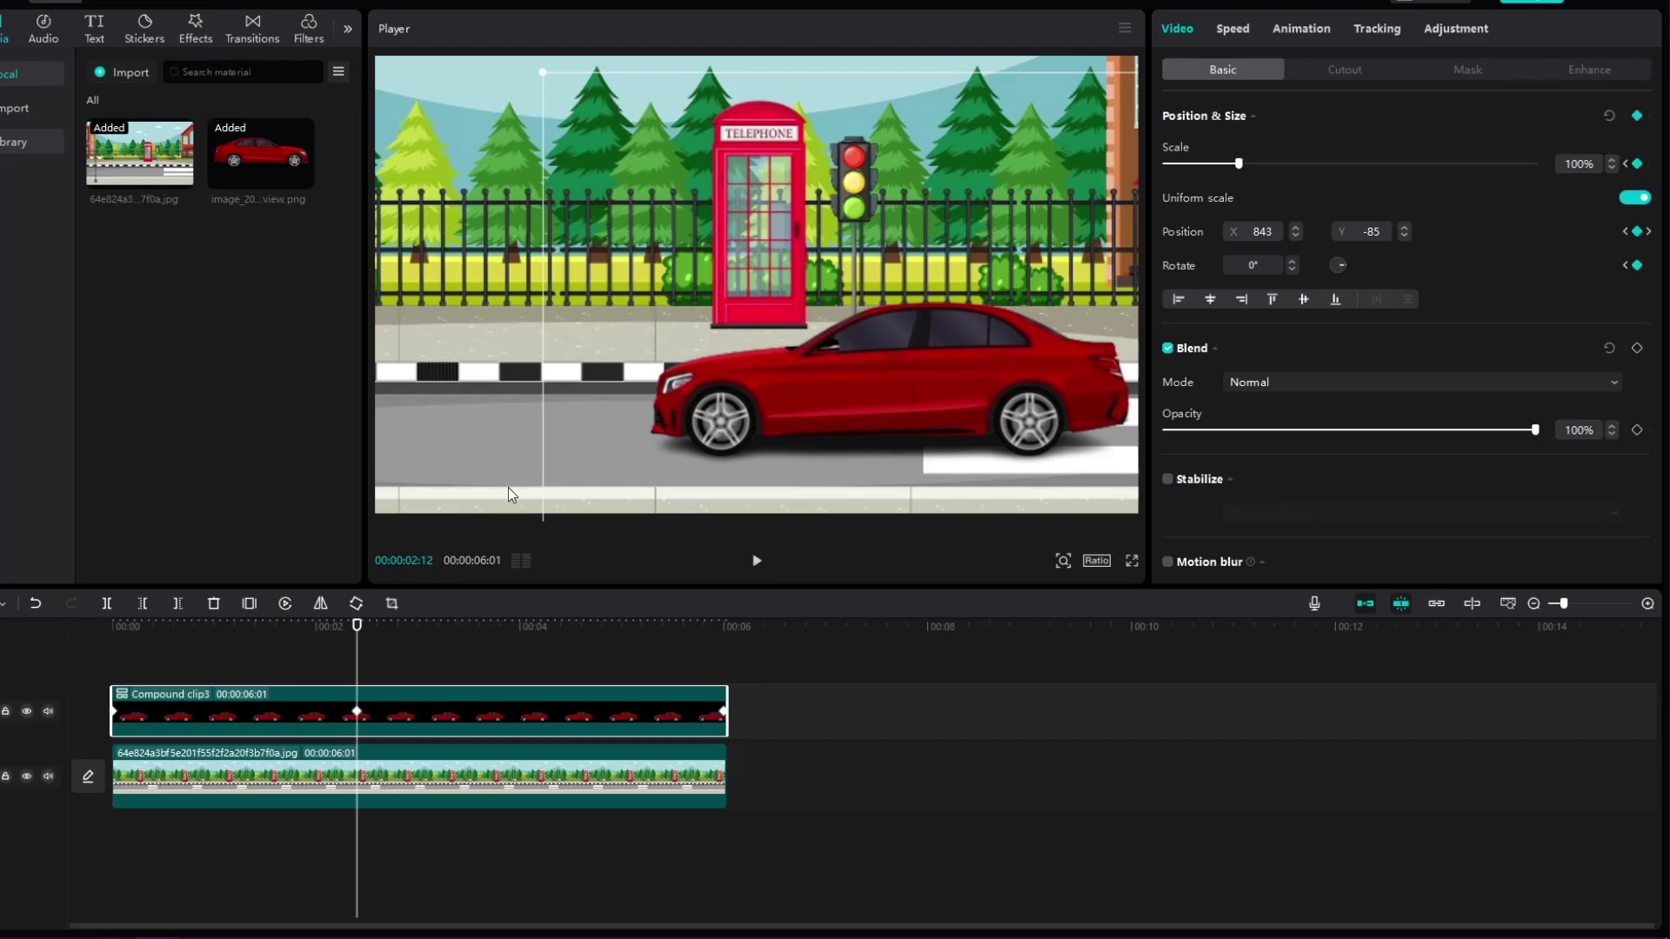
pyautogui.moveTo(353, 643); pyautogui.dragTo(499, 653)
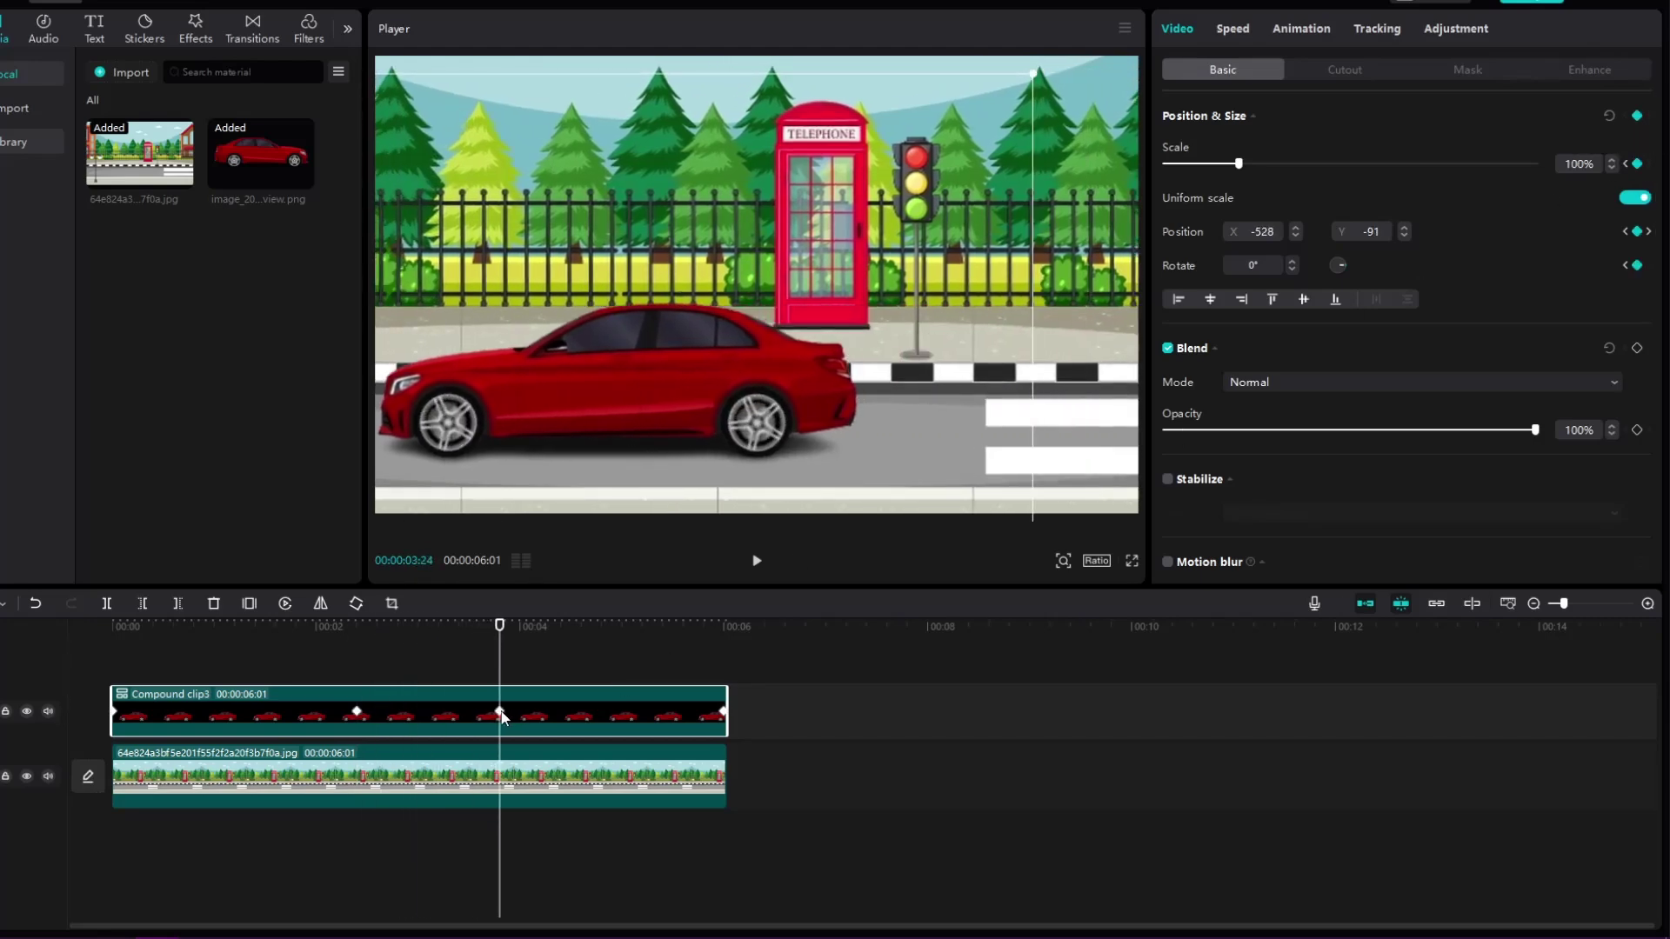
# Step: Move the compound clip's 3:24 keyframe to between the 4- and 5-second marks, and preview the drive
pyautogui.moveTo(501, 712); pyautogui.dragTo(94, 664)
pyautogui.click(597, 670)
pyautogui.click(597, 694)
pyautogui.click(756, 561)
pyautogui.click(756, 561)
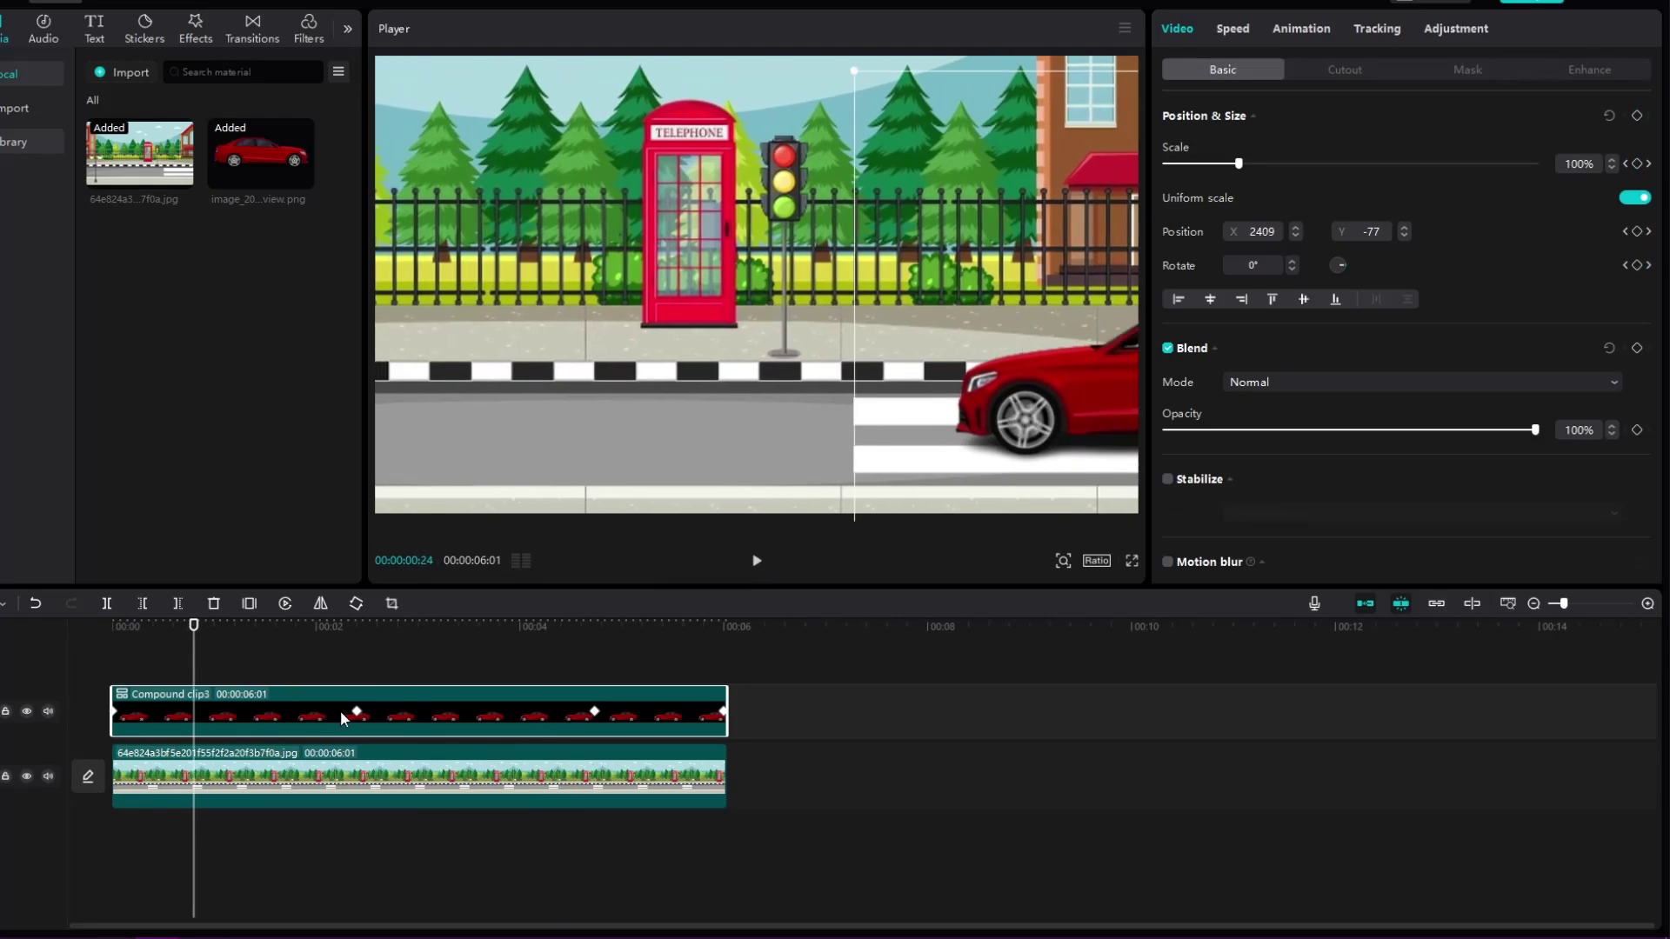
# Step: Move the compound clip's 2:12 keyframe to just before the 2-second mark, and preview the car's changed pacing
pyautogui.moveTo(356, 713); pyautogui.dragTo(288, 714)
pyautogui.click(113, 680)
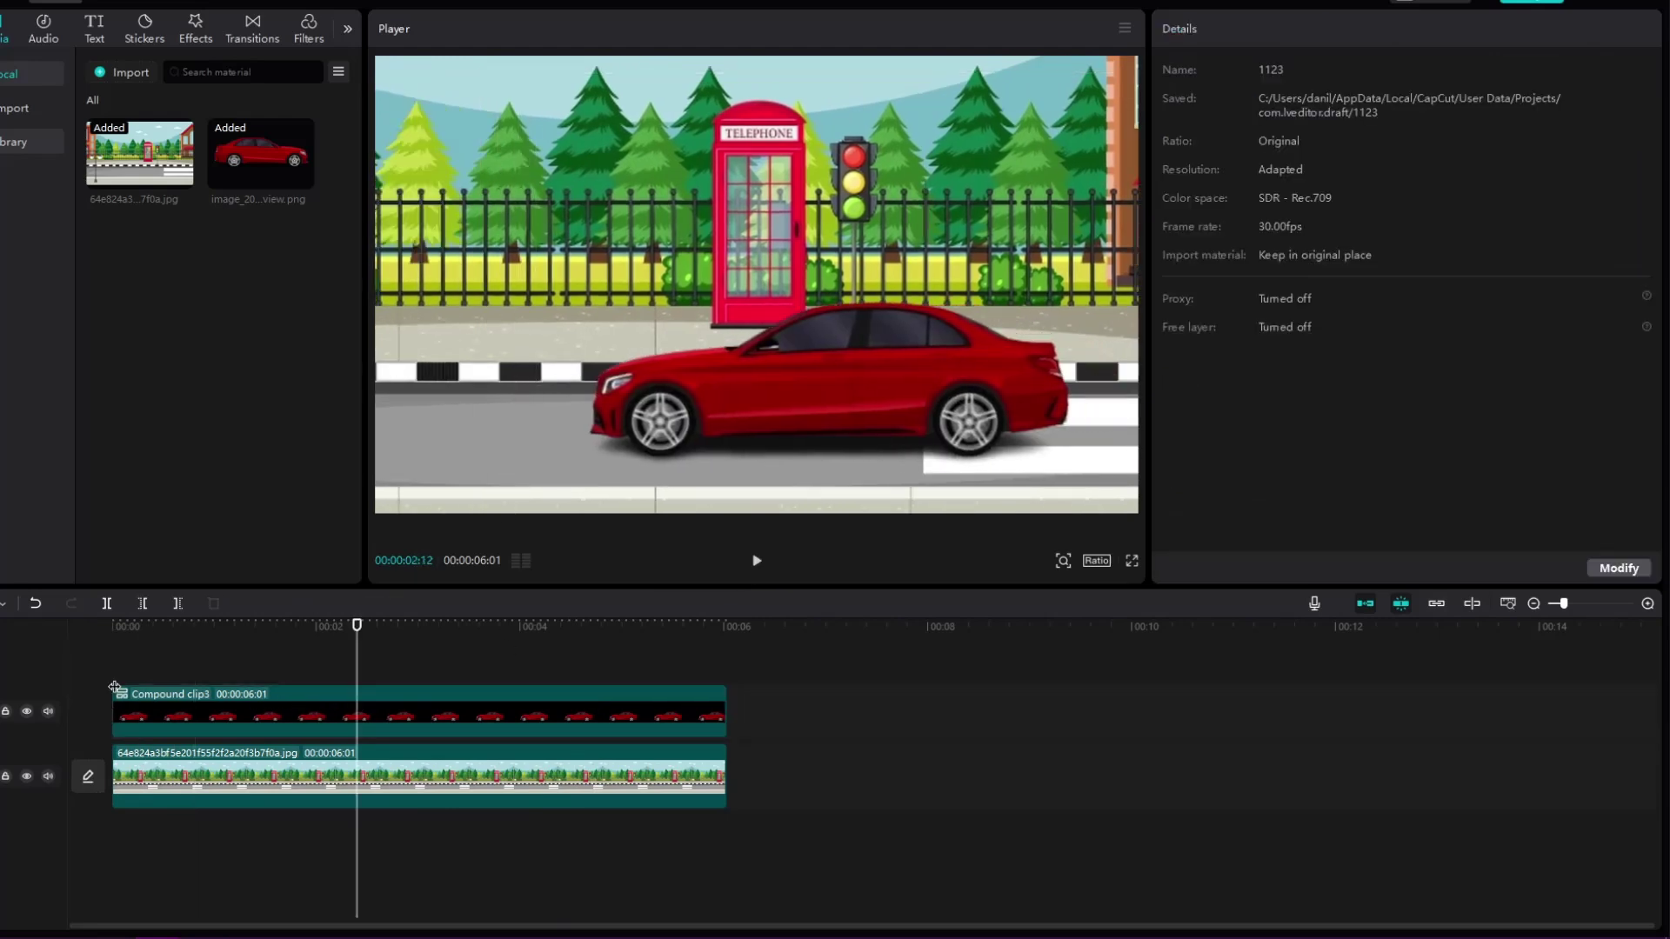
pyautogui.click(757, 562)
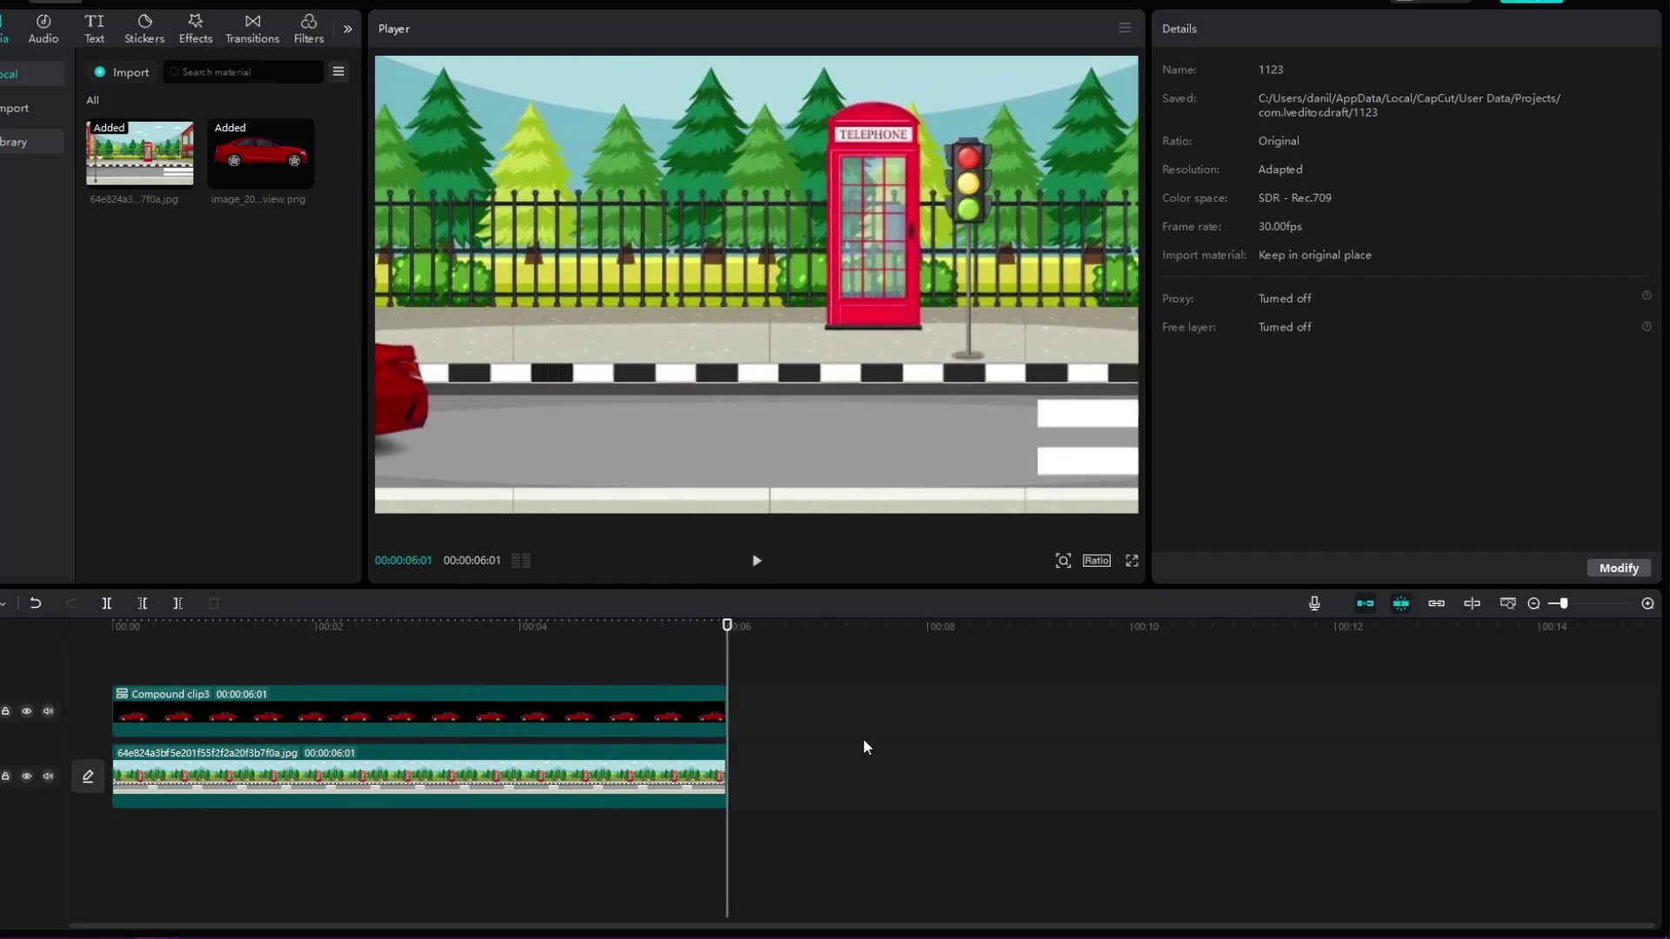
pyautogui.moveTo(726, 672); pyautogui.dragTo(425, 666)
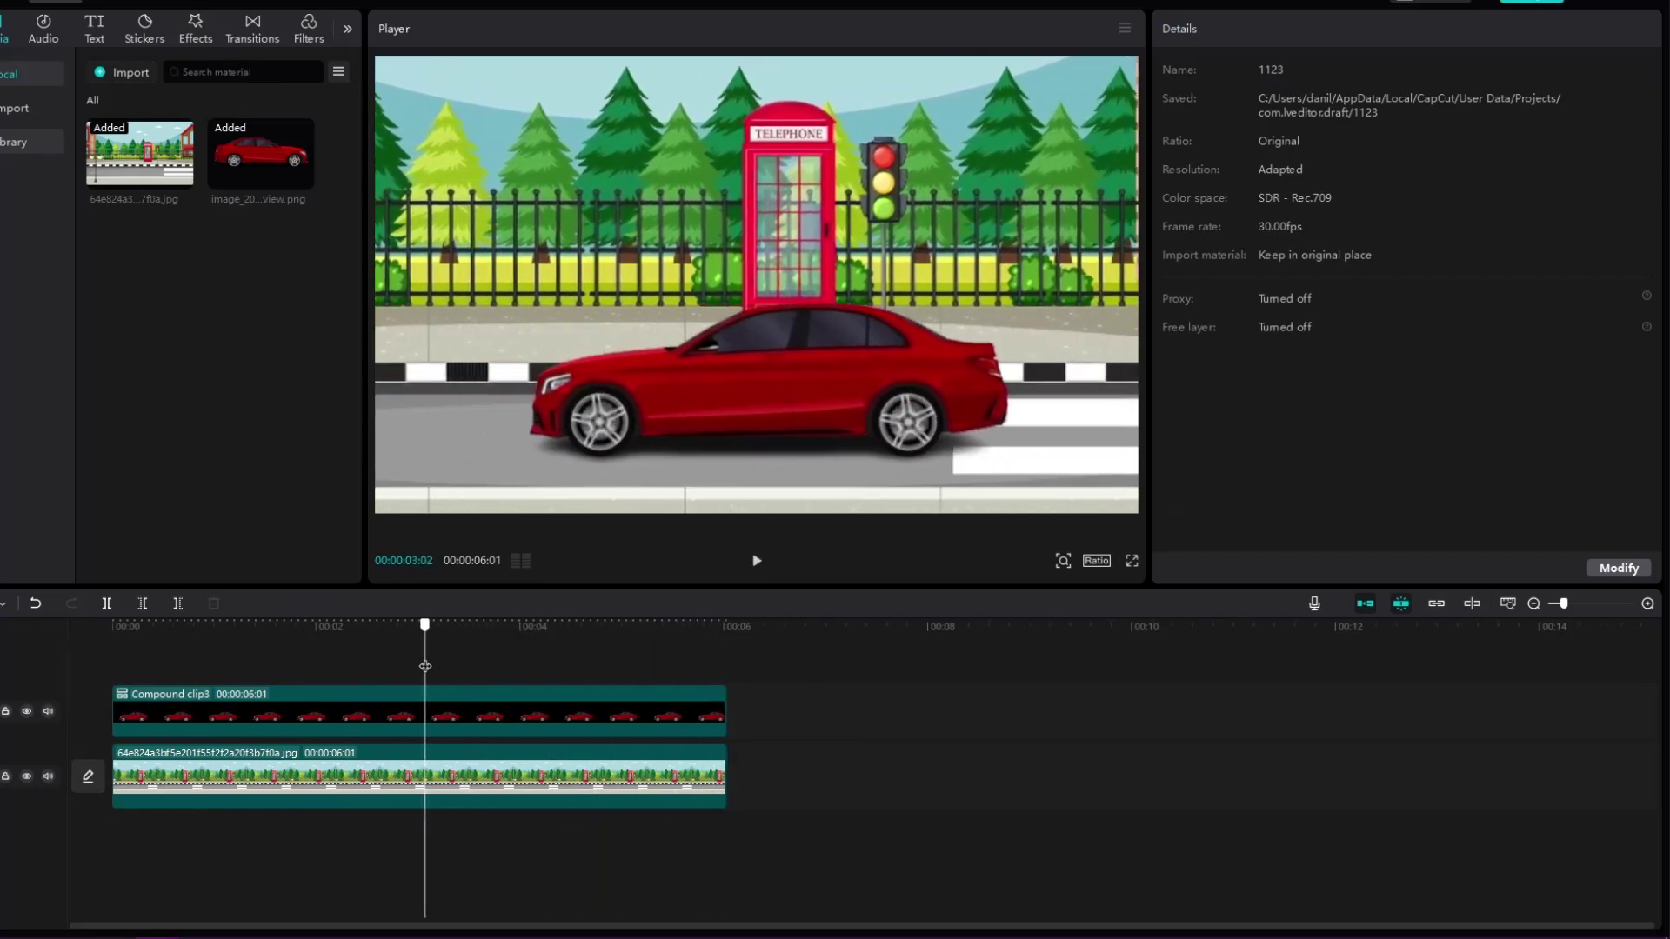